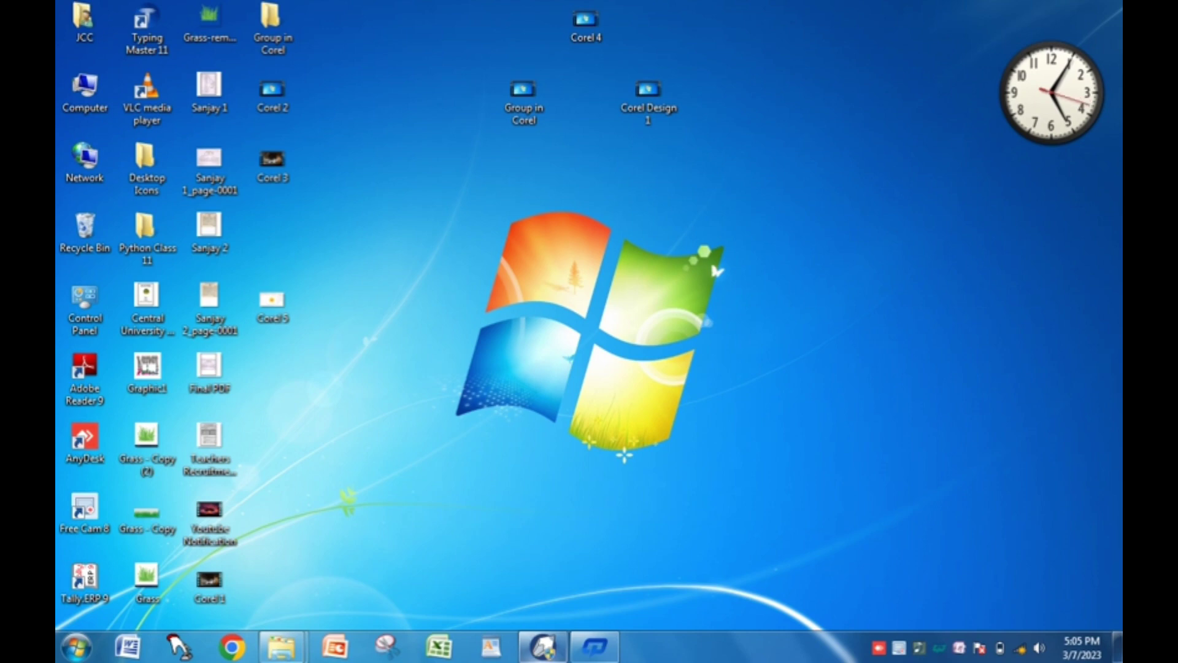
- Switch to CorelDRAW and open the Import dialog for bringing an image into the blank page
{"action": "left_click", "coordinate": [542, 646]}
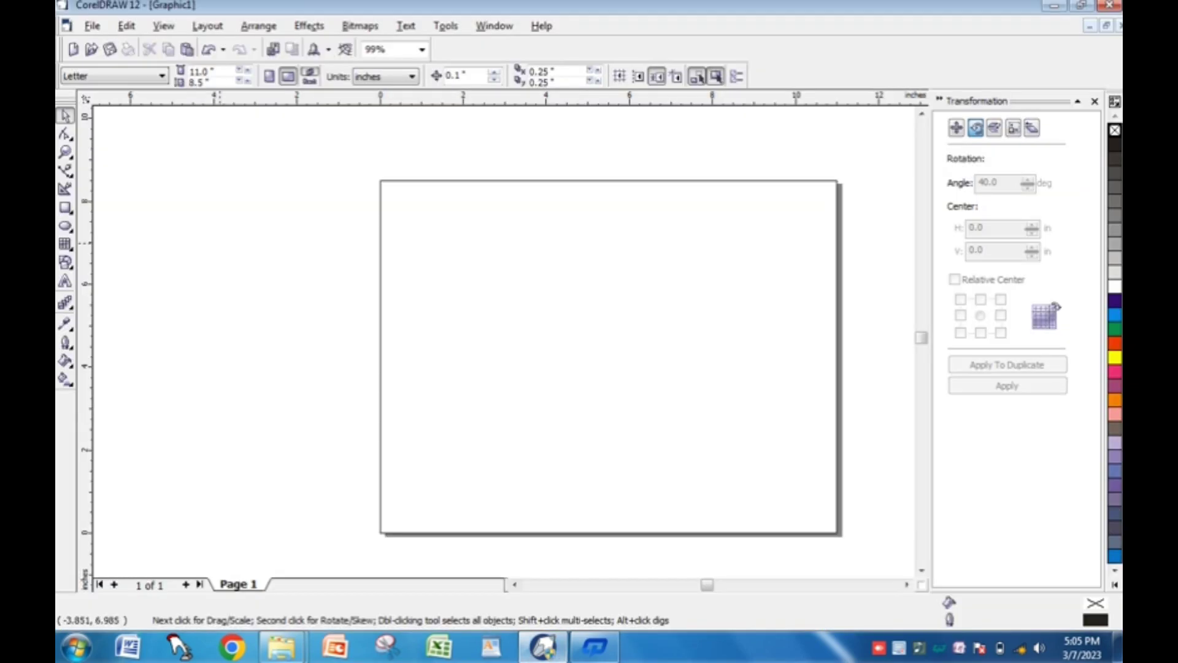
{"action": "left_click", "coordinate": [93, 26]}
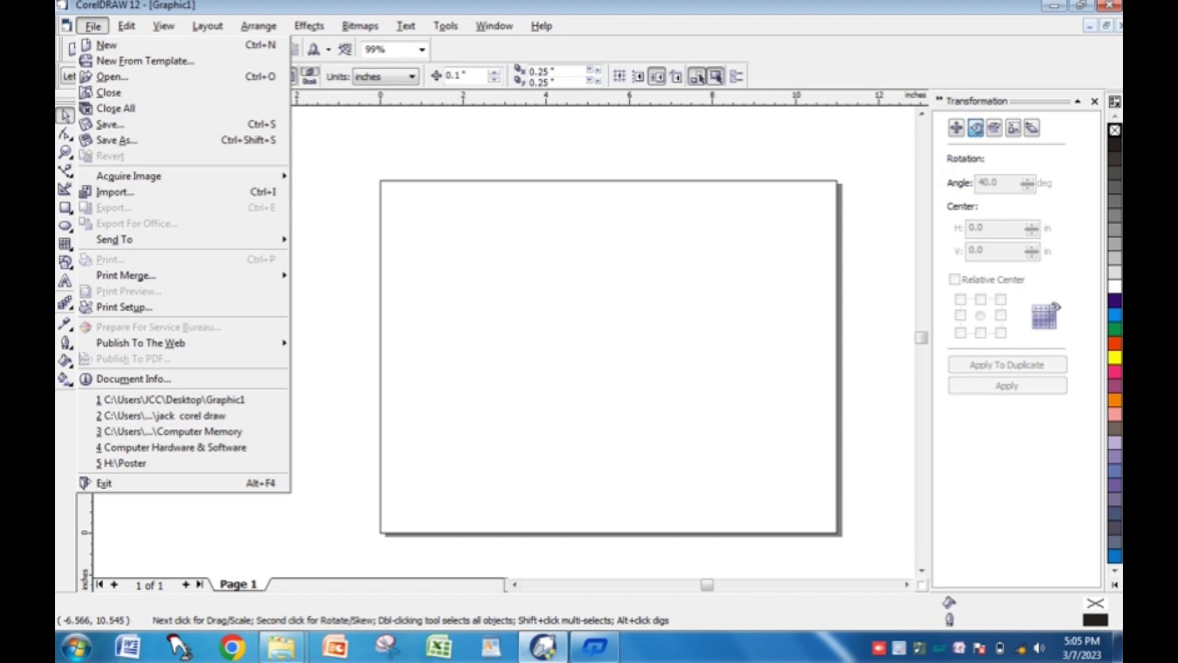
{"action": "key", "text": "Escape"}
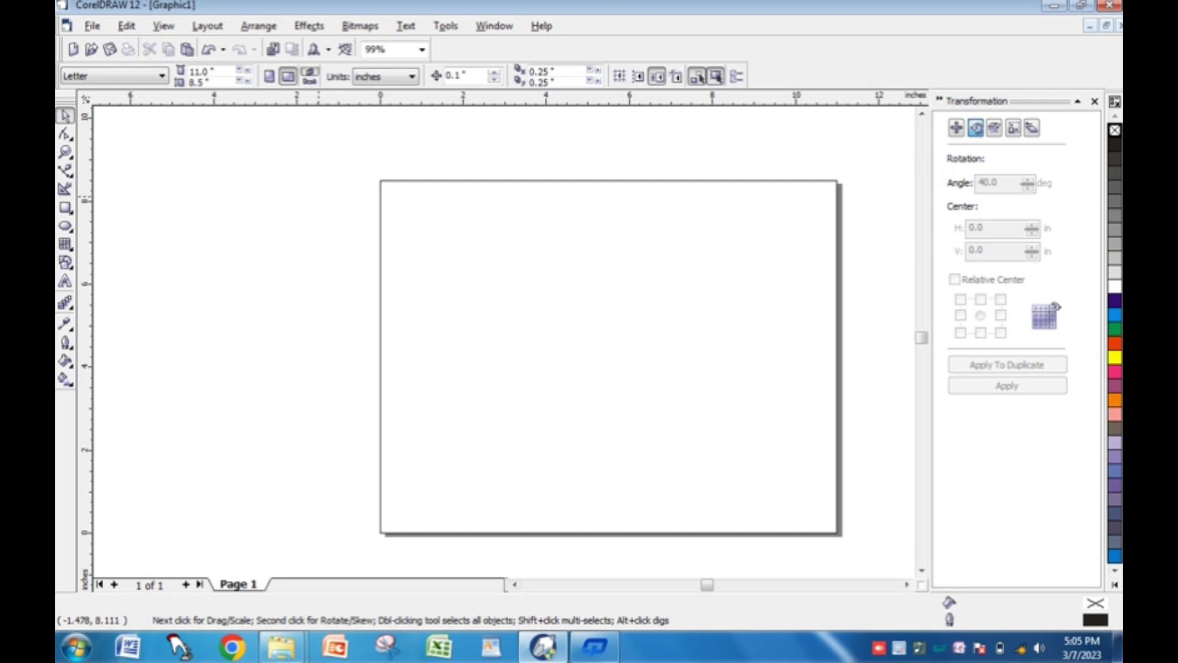
{"action": "left_click", "coordinate": [93, 26]}
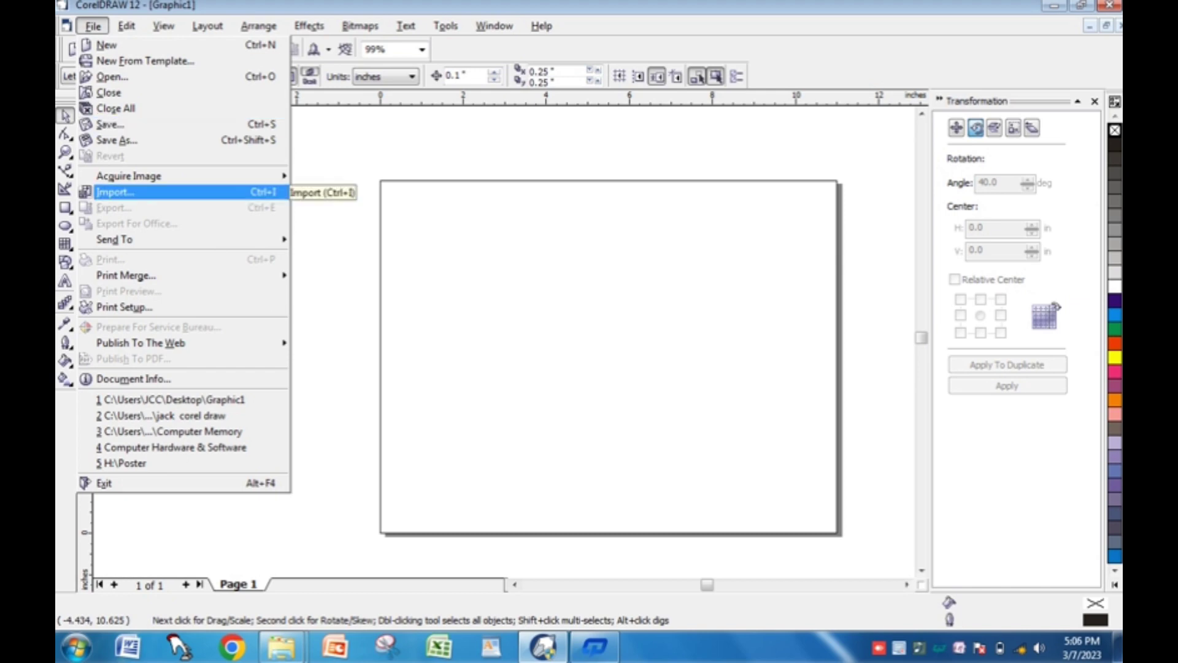
{"action": "mouse_move", "coordinate": [183, 240]}
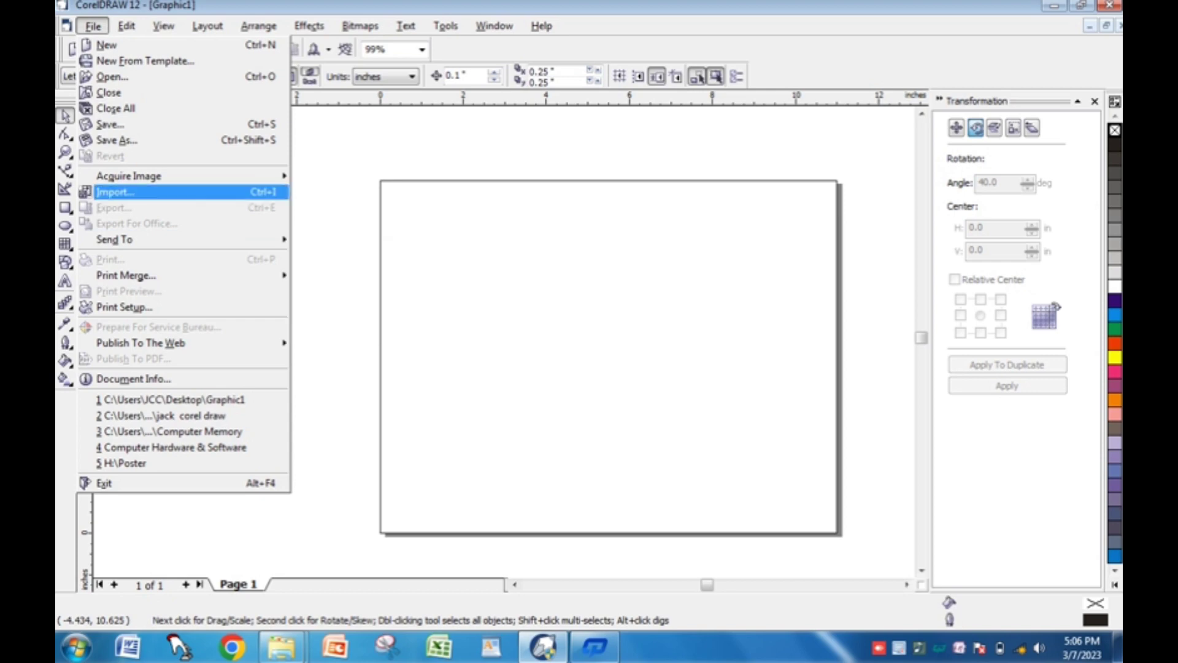
{"action": "left_click", "coordinate": [183, 191]}
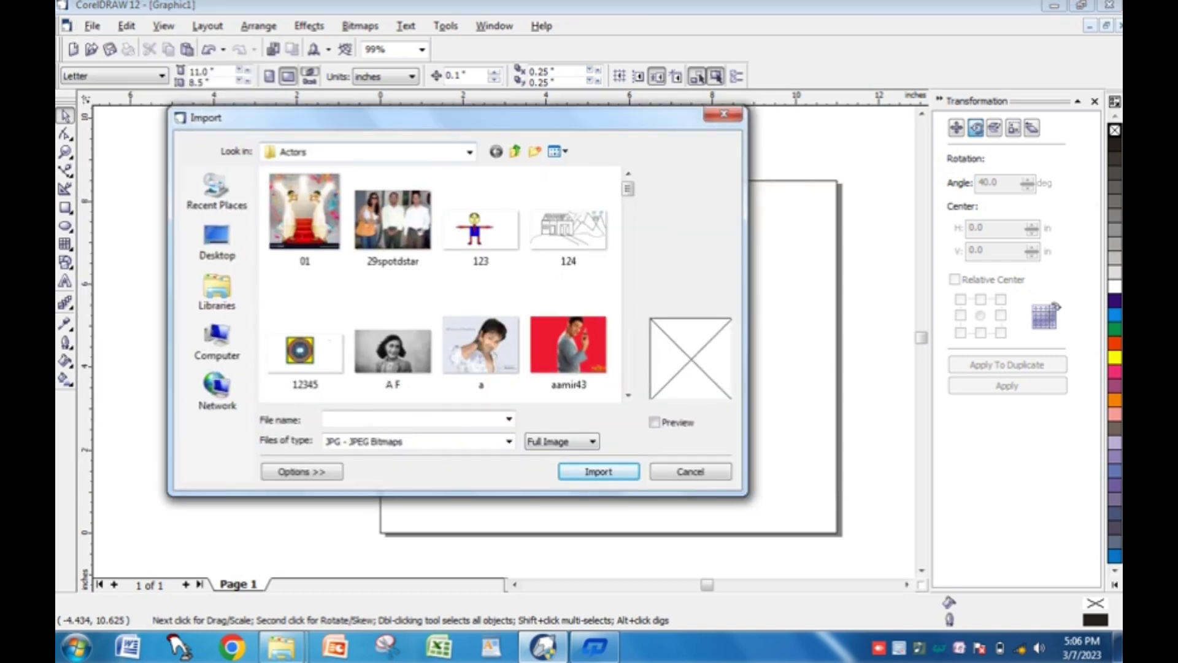
- Turn on the import preview and view the JPEG files ajay_devgan1_10x7, abhishek45, abhishek46 and abhishek47 in the Actors folder
{"action": "scroll", "coordinate": [442, 283], "scroll_direction": "down", "scroll_amount": 5}
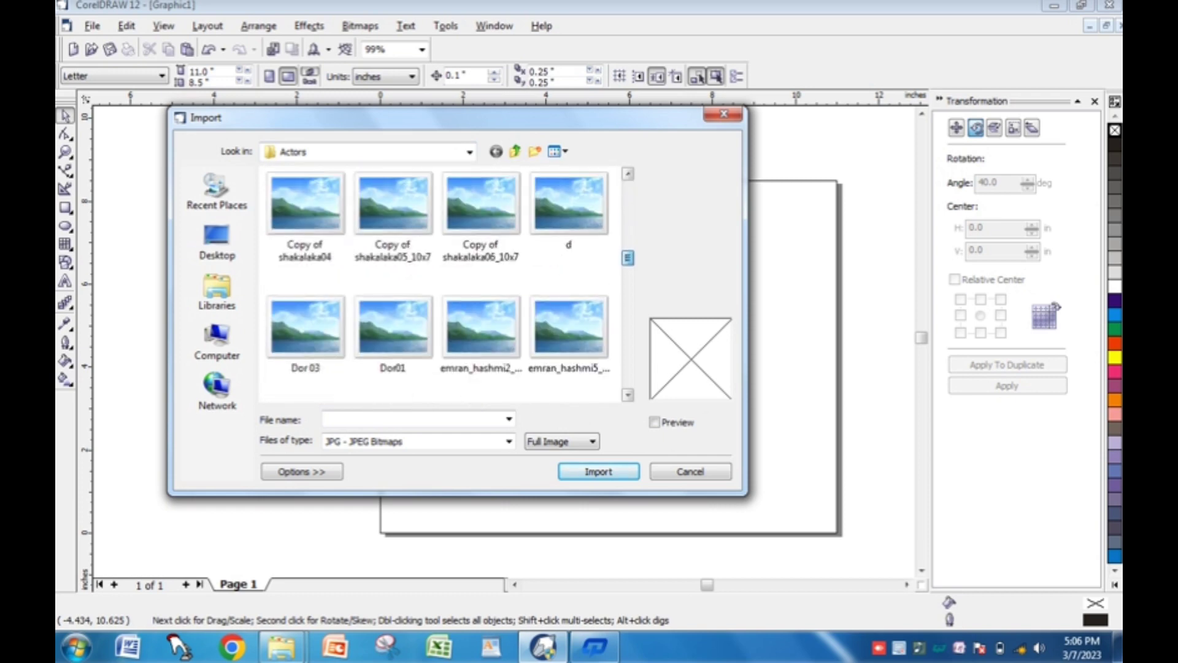
{"action": "scroll", "coordinate": [442, 282], "scroll_direction": "up", "scroll_amount": 10}
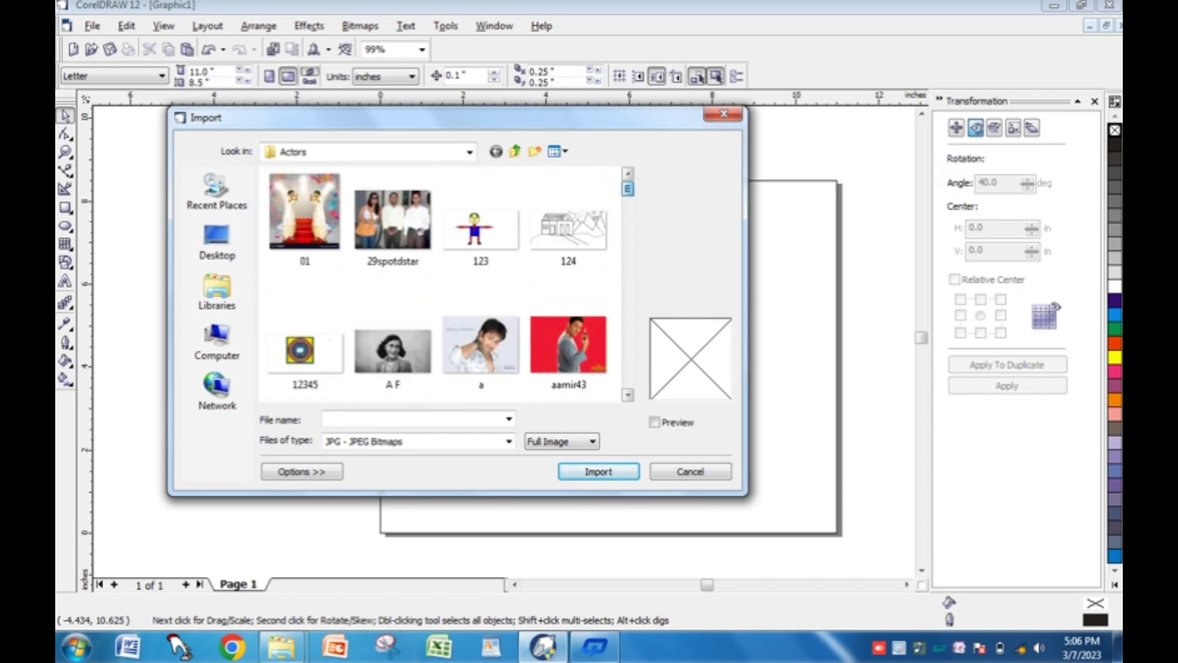
{"action": "scroll", "coordinate": [447, 282], "scroll_direction": "down", "scroll_amount": 15}
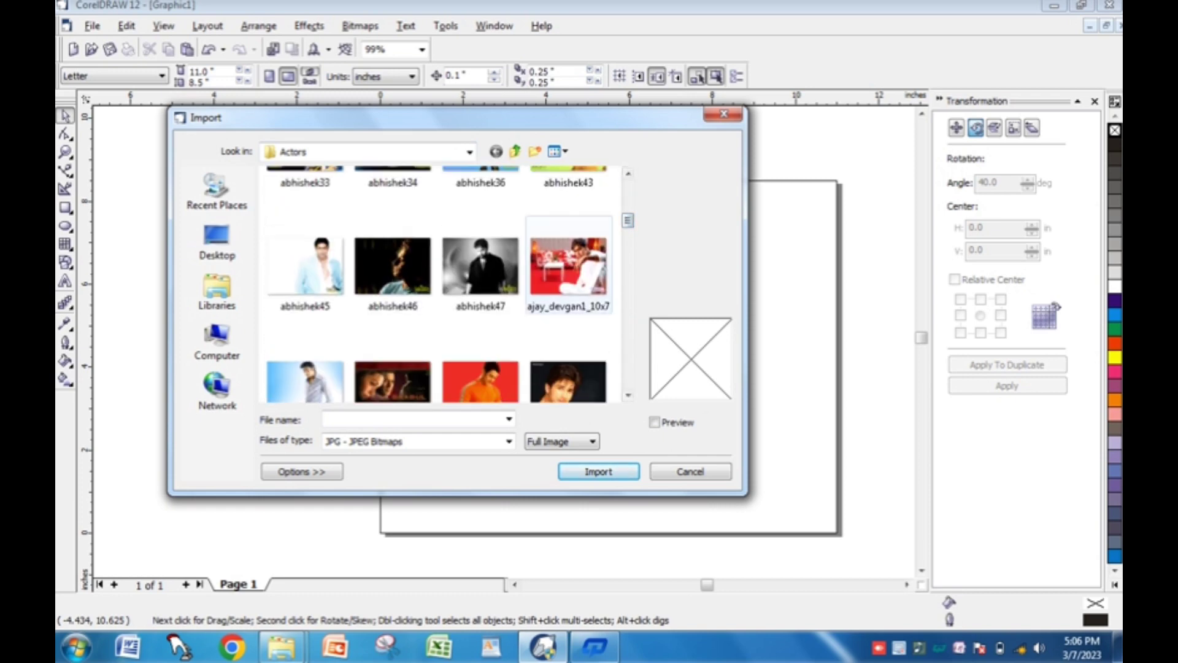
{"action": "left_click", "coordinate": [569, 265]}
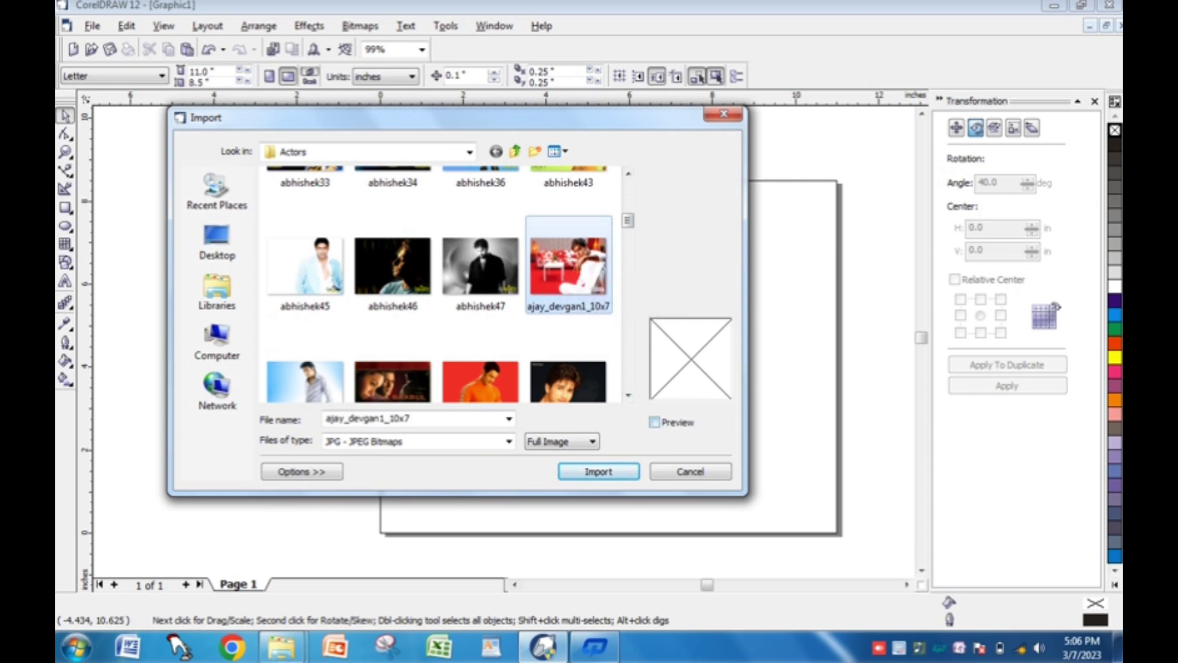
{"action": "left_click", "coordinate": [655, 423]}
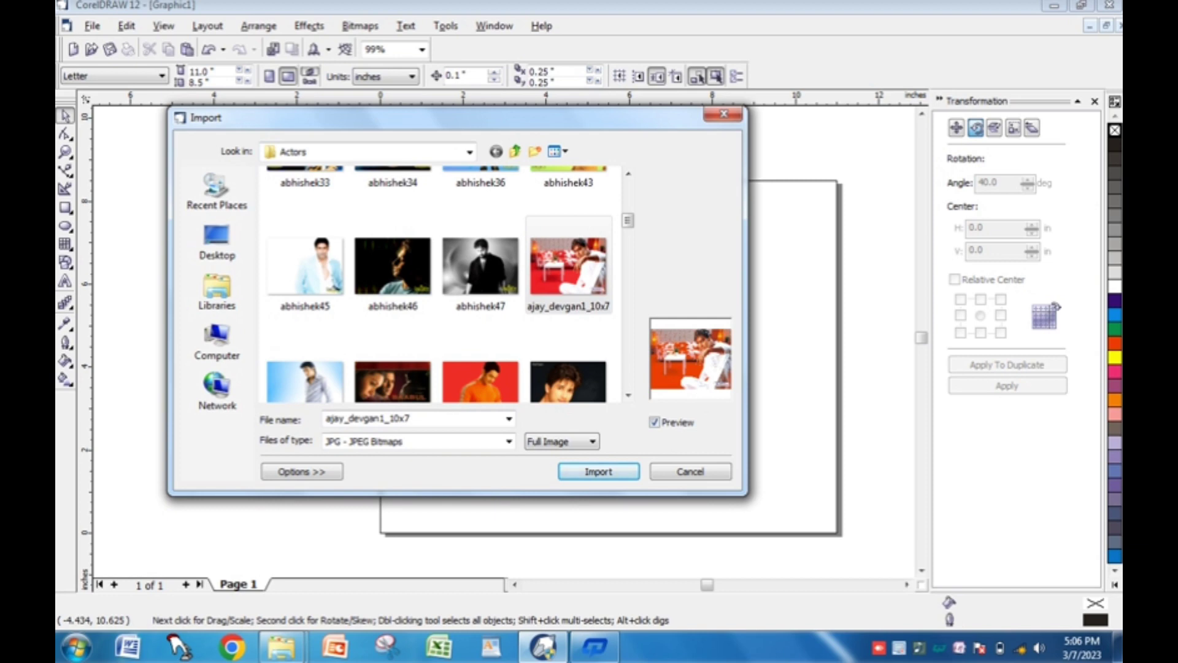
{"action": "left_click", "coordinate": [305, 266]}
{"action": "left_click", "coordinate": [393, 265]}
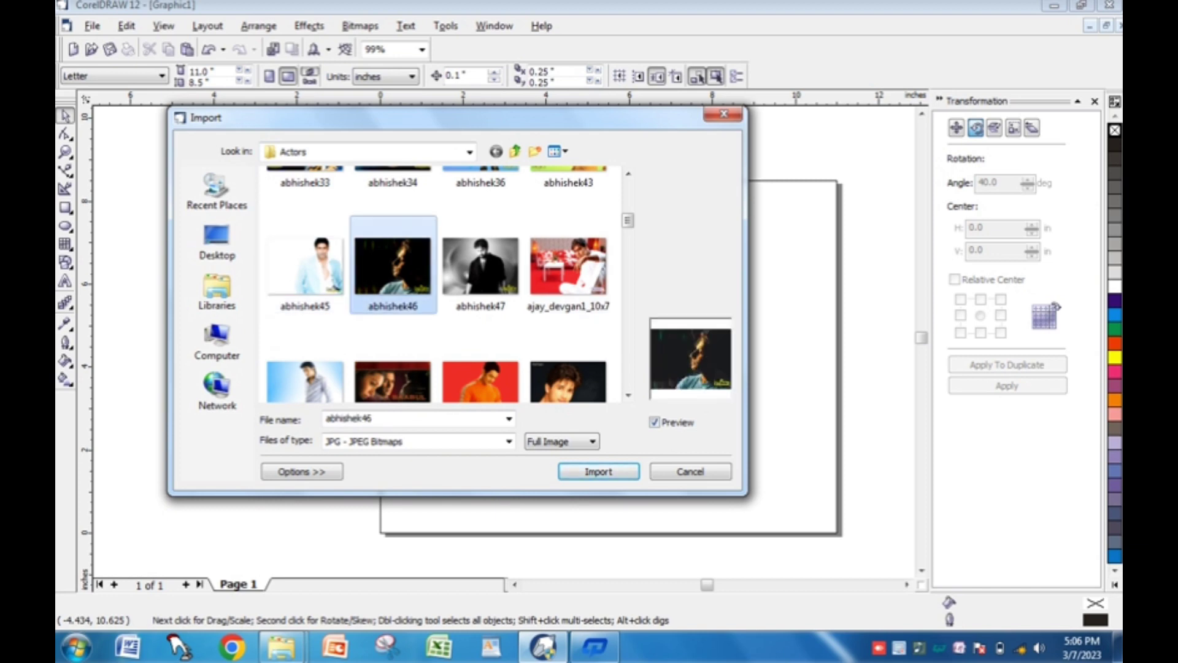
{"action": "left_click", "coordinate": [481, 266]}
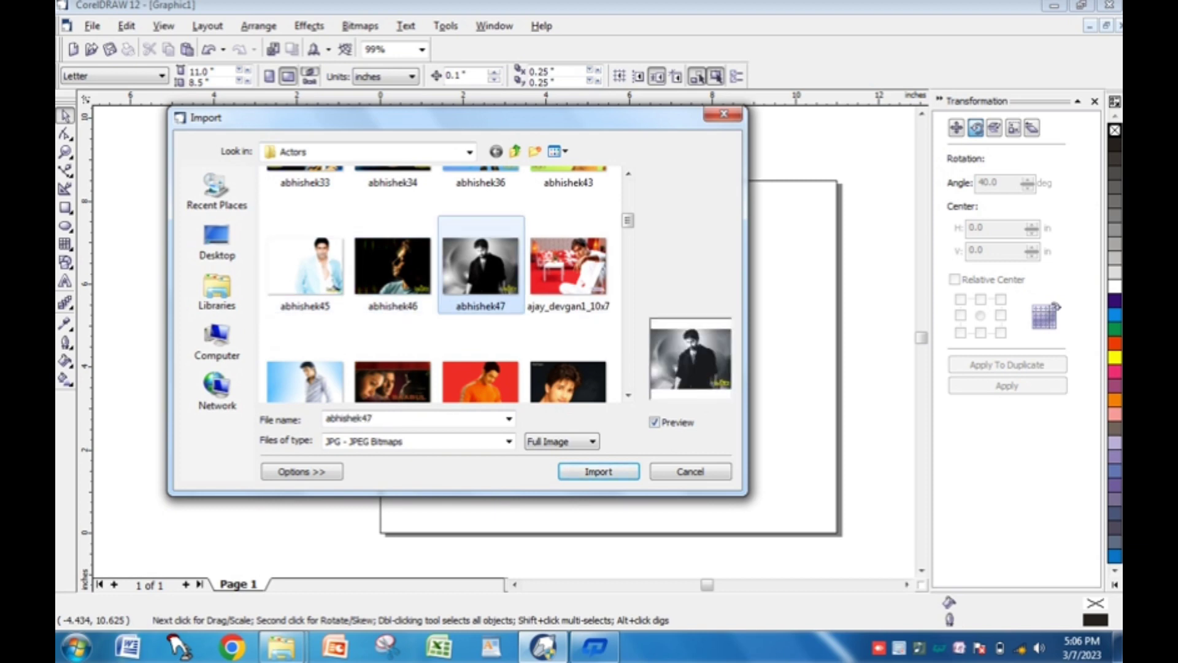
{"action": "left_click", "coordinate": [654, 423]}
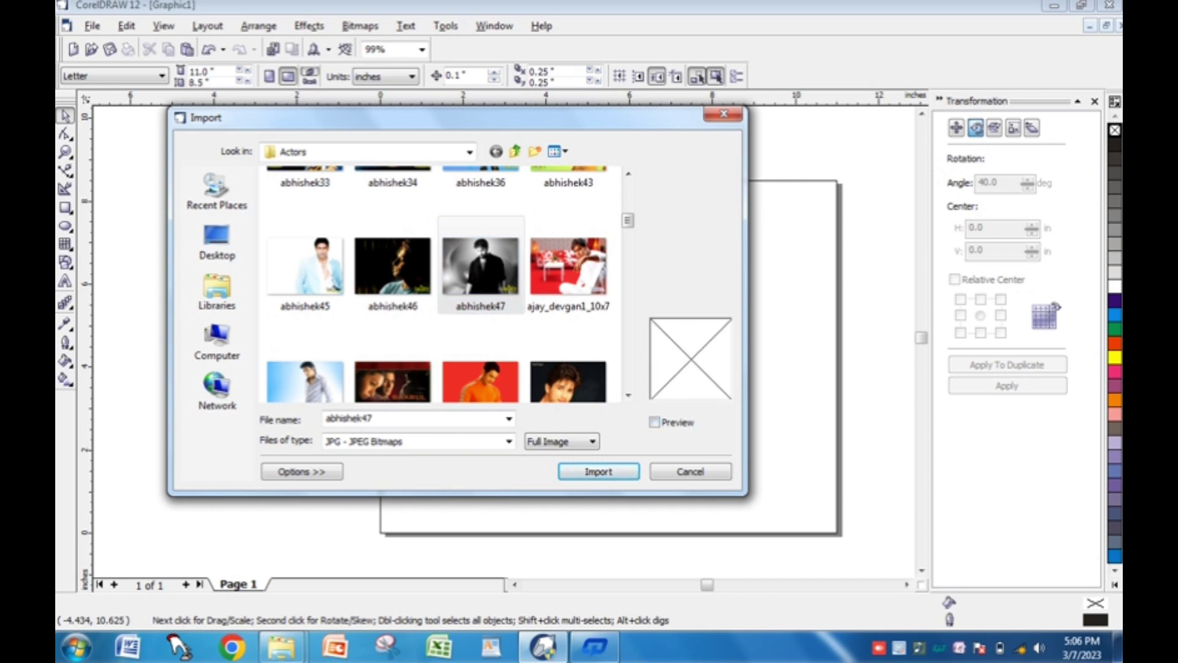
{"action": "left_click", "coordinate": [654, 422]}
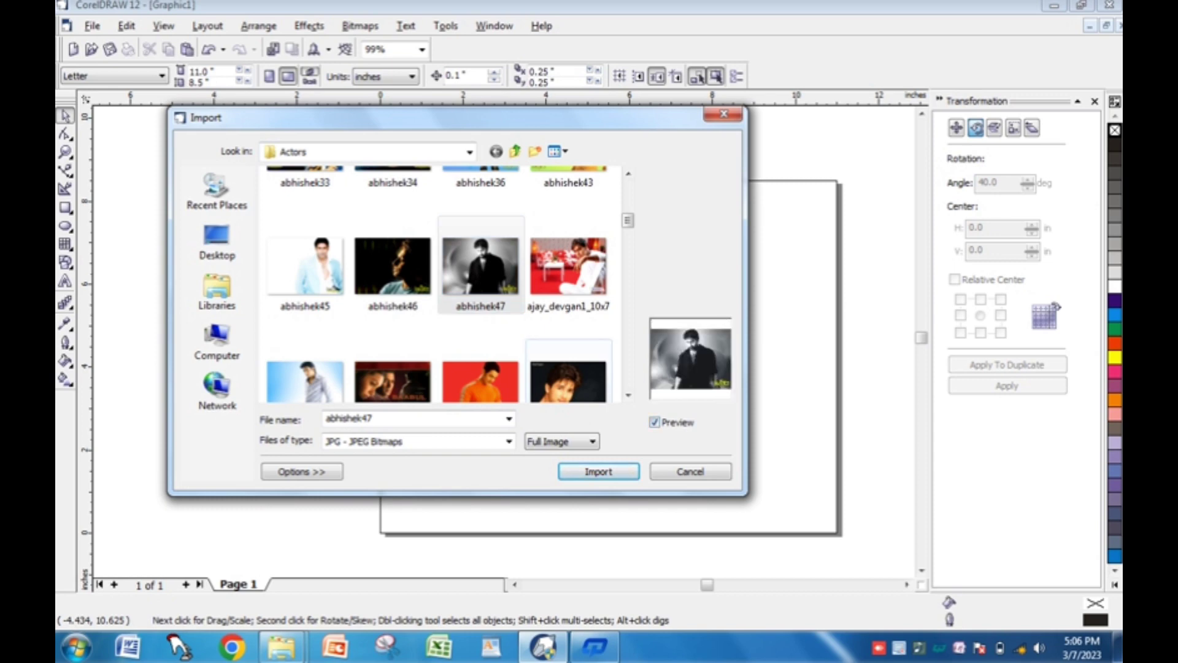
- Import emran_hashmi5_10x7 from the Actors folder and place it on the page at about 5.09 by 3.82 inches
{"action": "left_click_drag", "start_coordinate": [627, 220], "coordinate": [627, 264]}
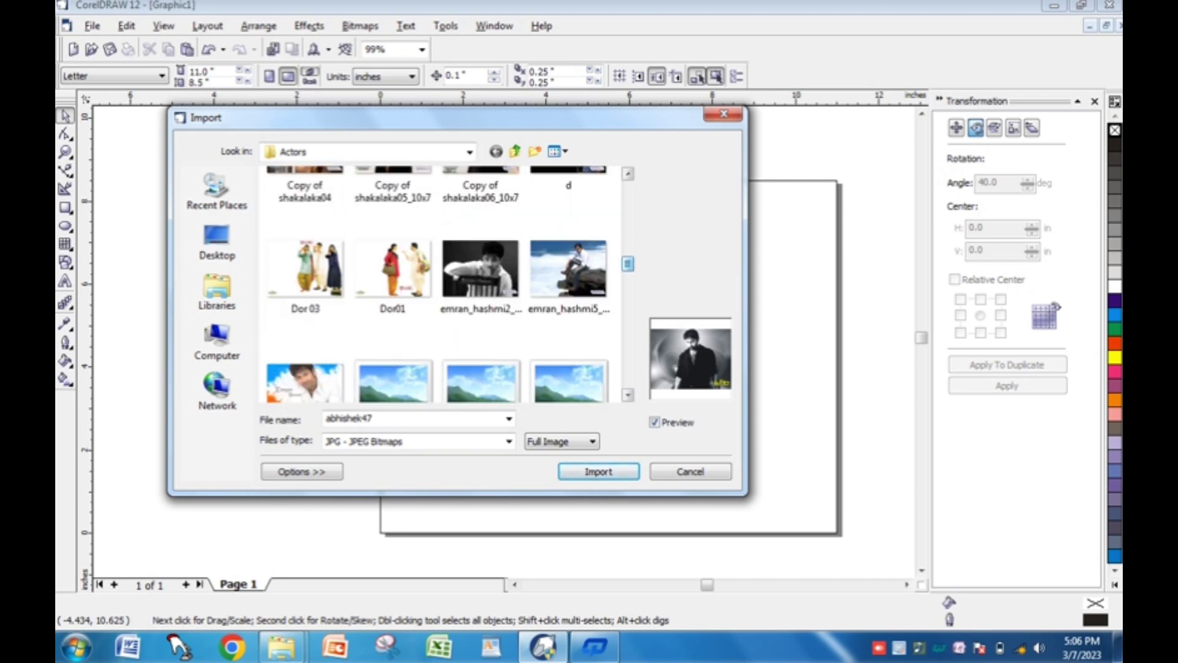
{"action": "left_click", "coordinate": [481, 268]}
{"action": "left_click", "coordinate": [393, 268]}
{"action": "left_click", "coordinate": [569, 268]}
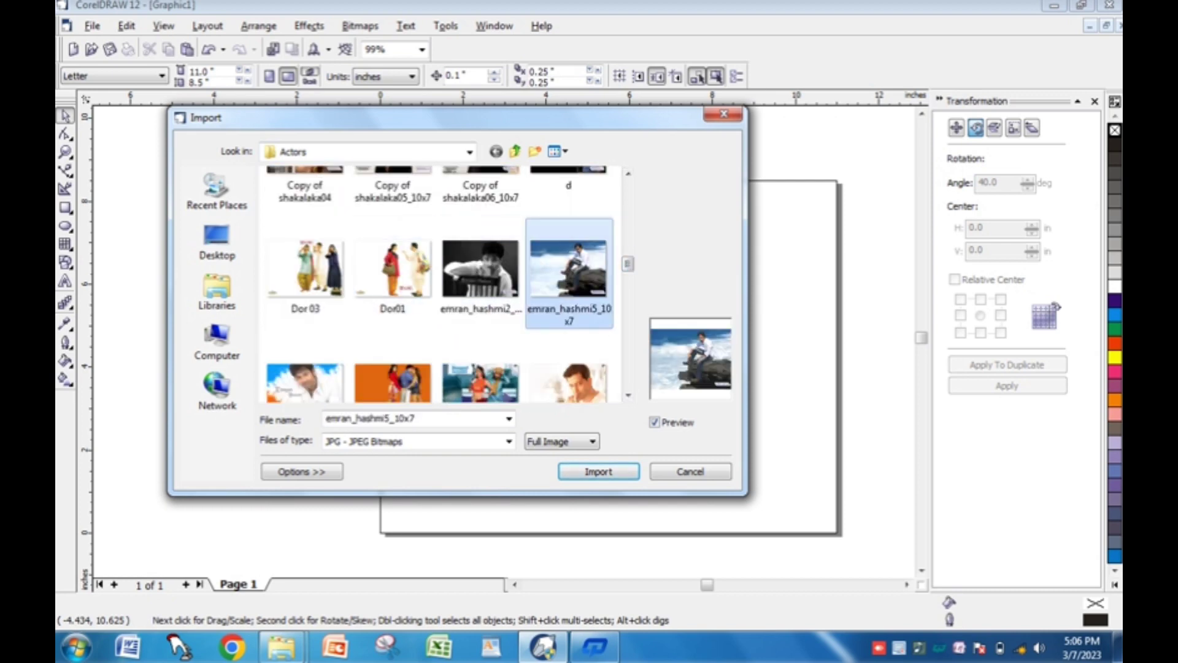
{"action": "left_click", "coordinate": [569, 380]}
{"action": "left_click", "coordinate": [569, 268]}
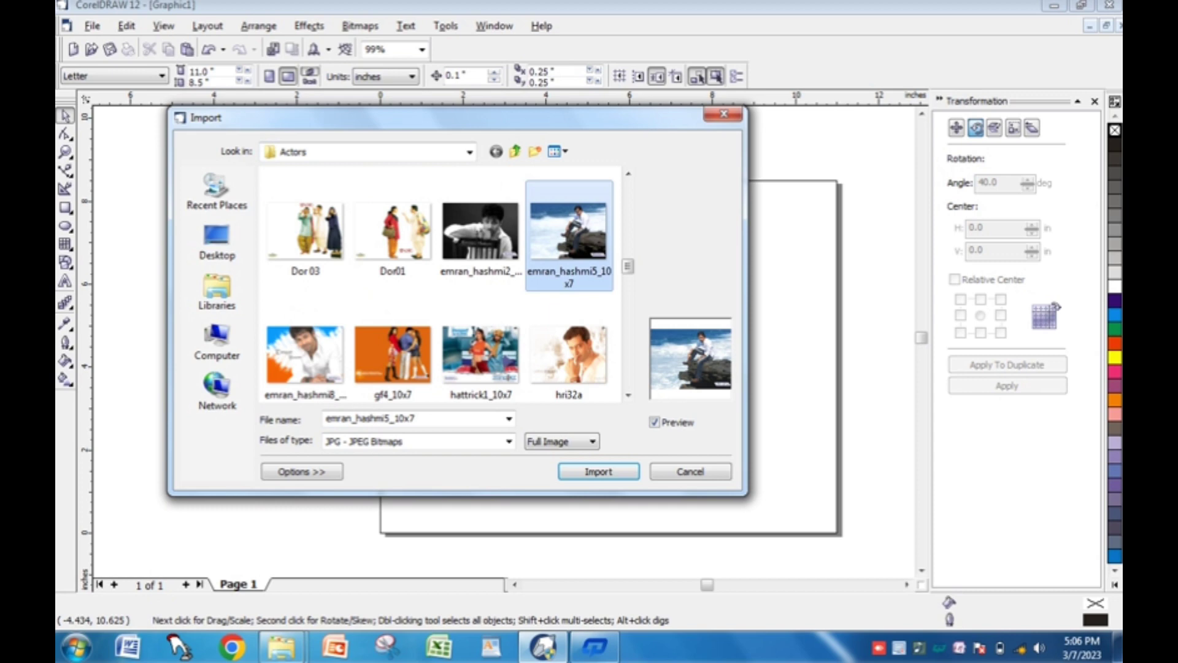
{"action": "left_click", "coordinate": [599, 471]}
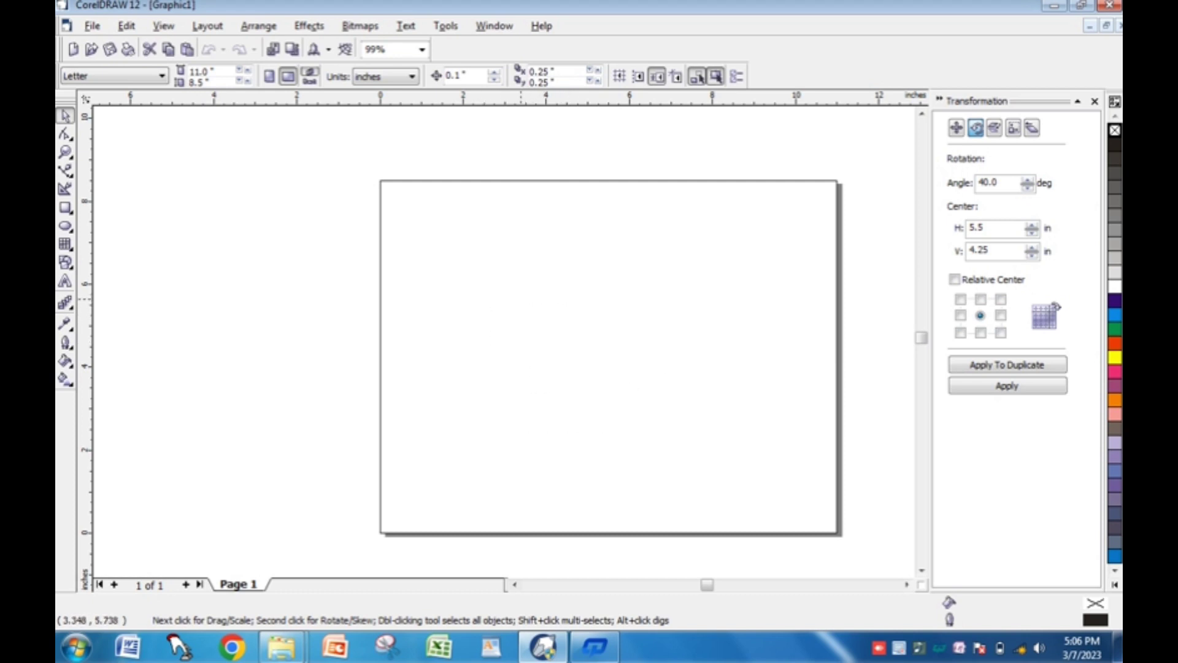
{"action": "left_click_drag", "start_coordinate": [432, 235], "coordinate": [642, 437]}
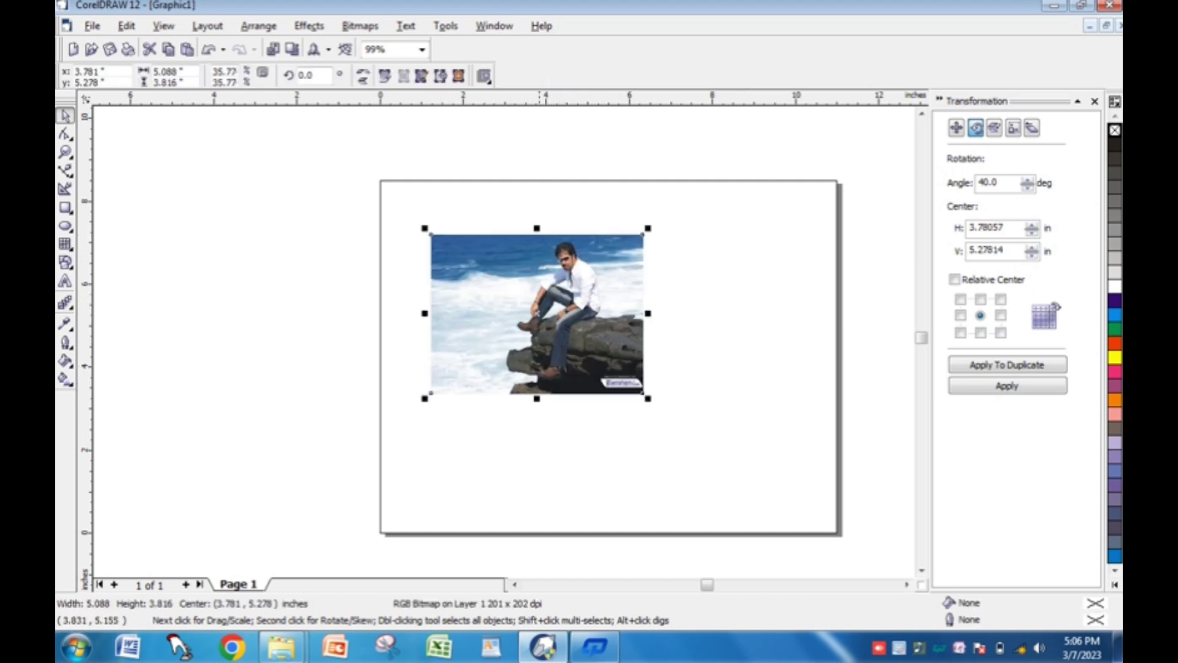
- Move the imported photo toward the upper middle of the page and delete it
{"action": "left_click_drag", "start_coordinate": [532, 319], "coordinate": [576, 306]}
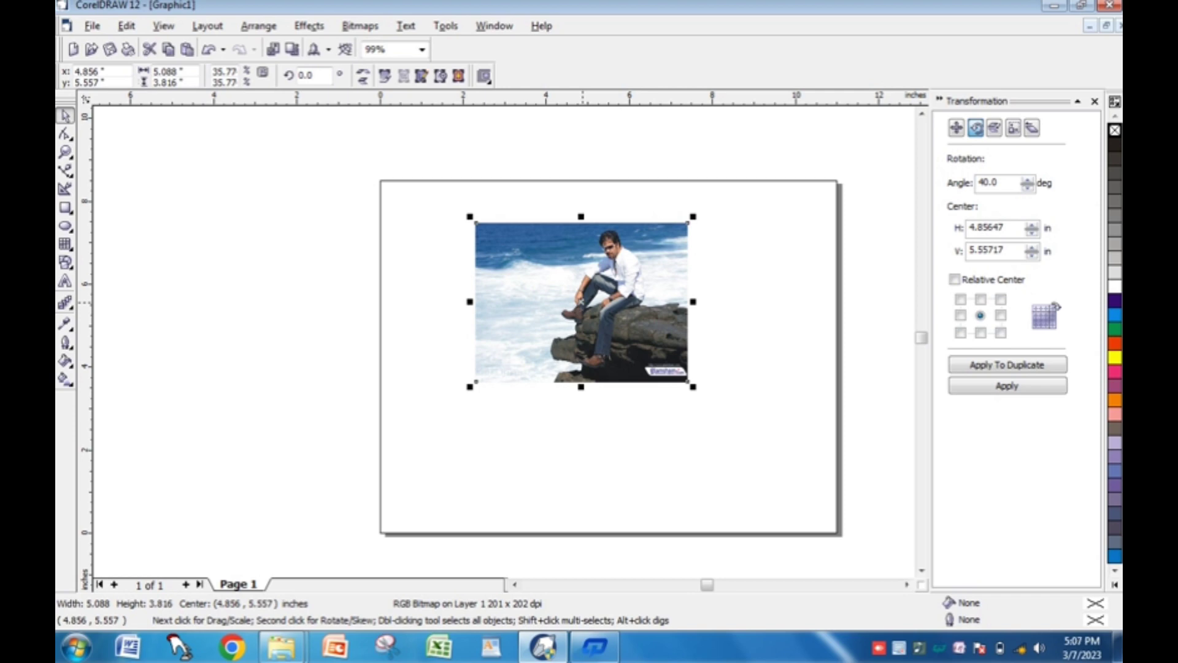
{"action": "key", "text": "Delete"}
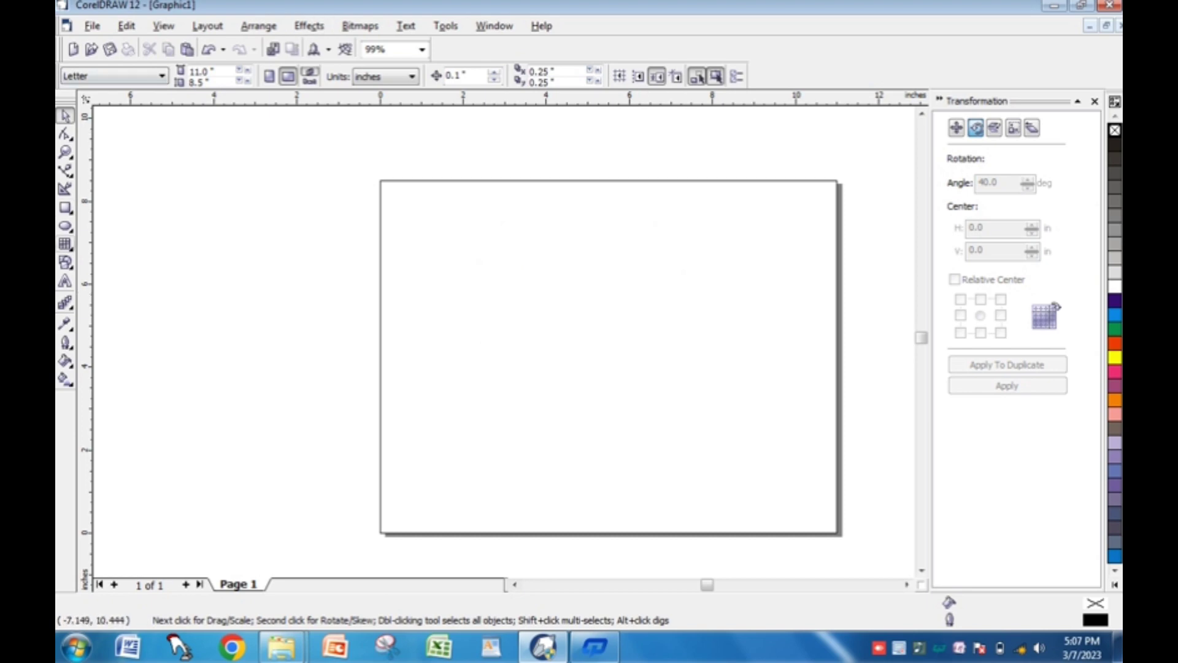
- Draw a rounded rectangle about 7.76 by 5.87 inches in the middle of the page and select it
{"action": "left_click", "coordinate": [65, 207]}
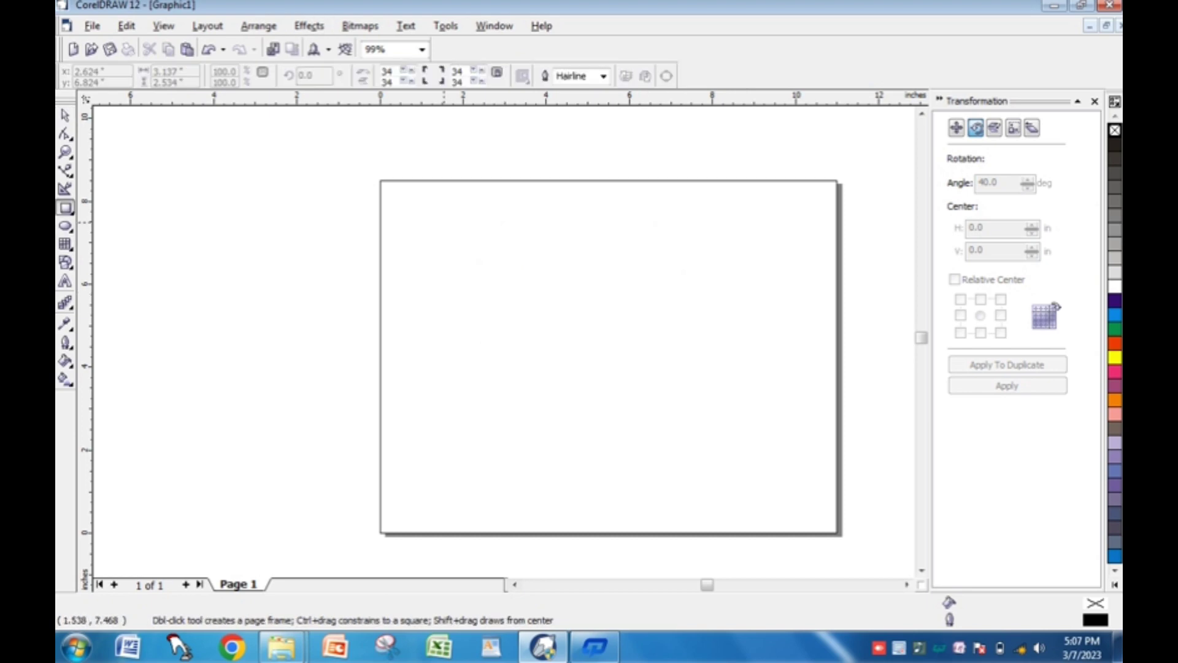
{"action": "left_click_drag", "start_coordinate": [444, 222], "coordinate": [767, 466]}
{"action": "left_click", "coordinate": [767, 466]}
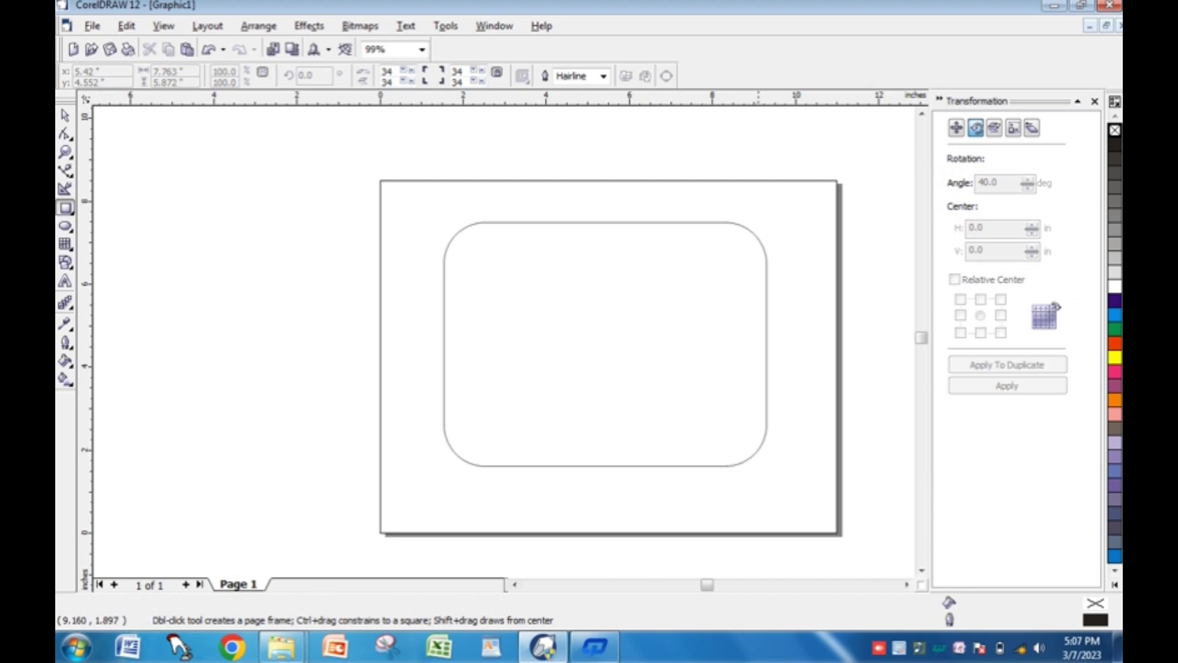
{"action": "double_click", "coordinate": [66, 115]}
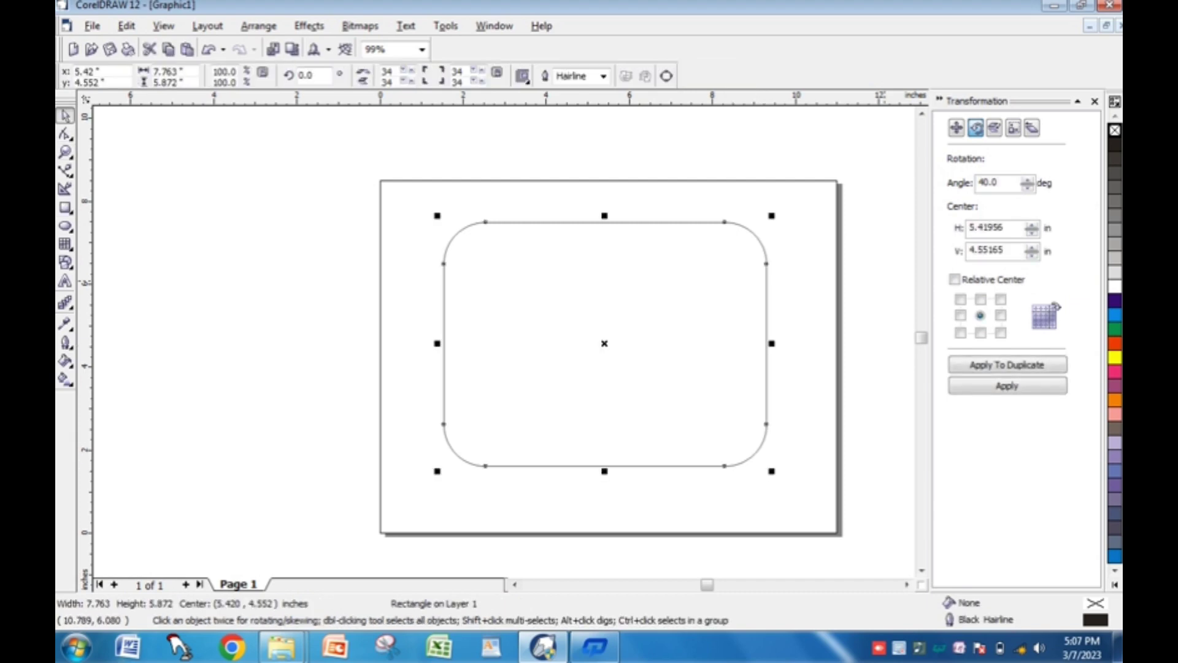
{"action": "left_click", "coordinate": [65, 361]}
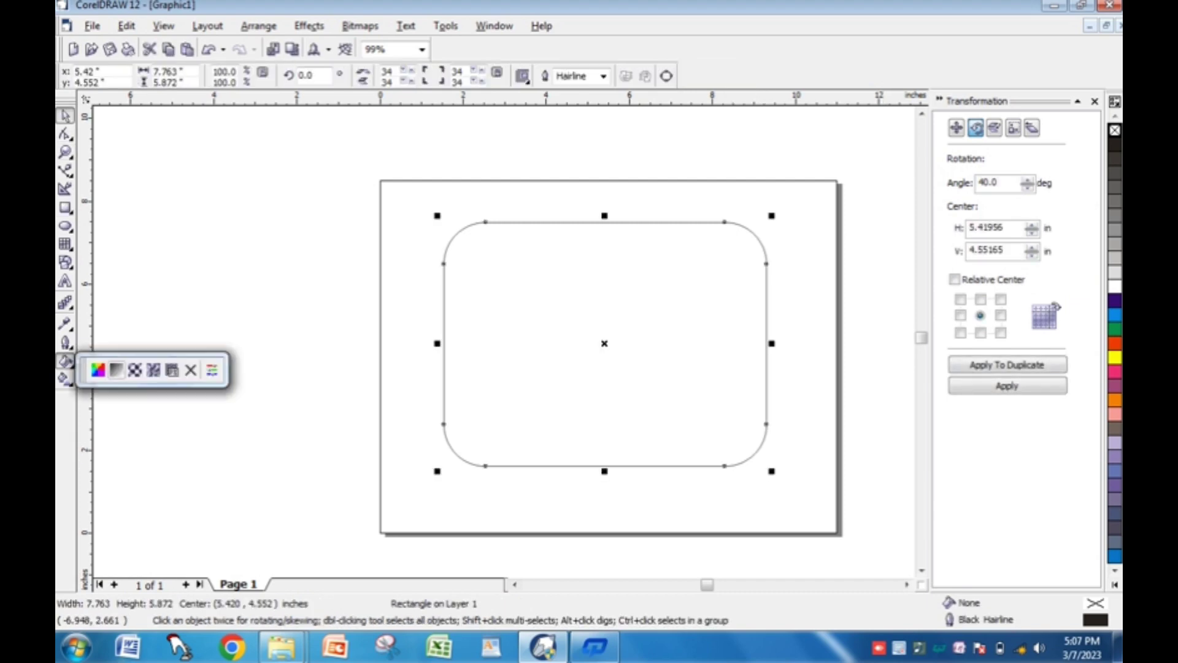
{"action": "left_click", "coordinate": [116, 369]}
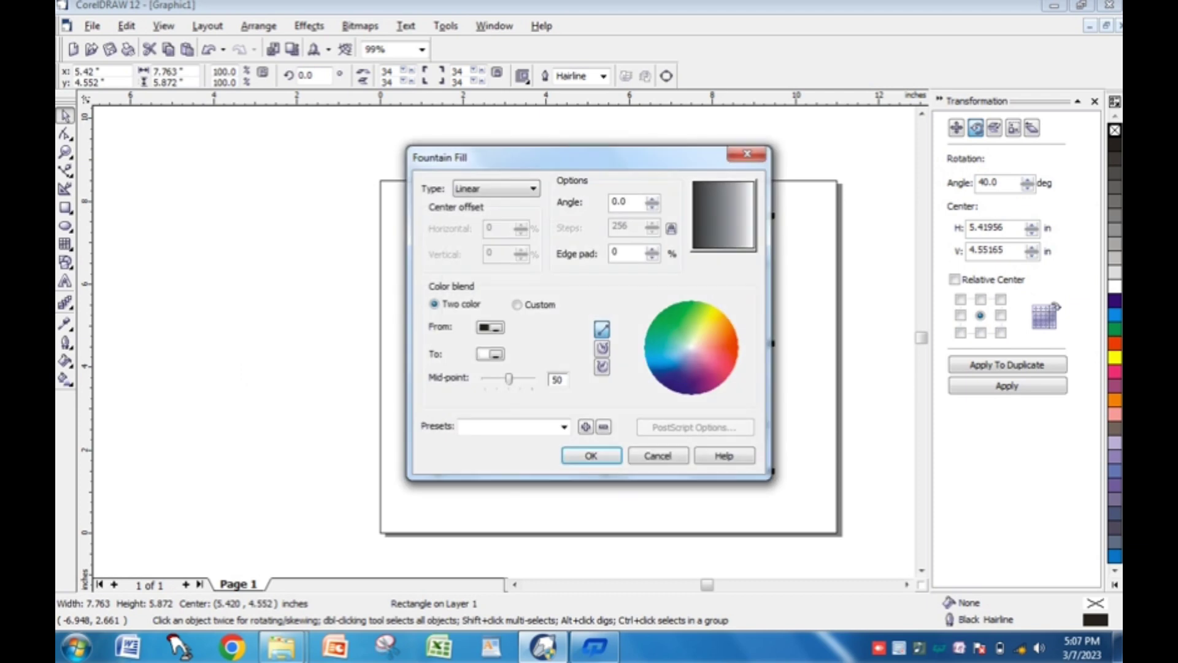
{"action": "left_click", "coordinate": [747, 154]}
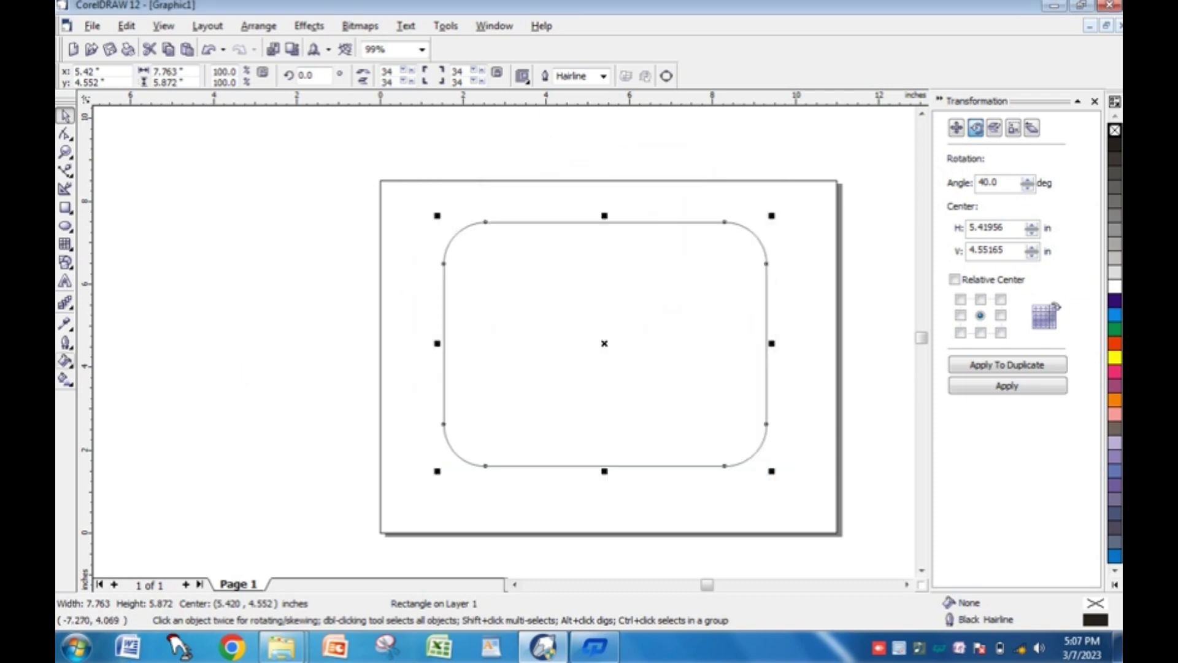
- Fill the rounded rectangle with the default orange-and-grey bitmap pattern and deselect it
{"action": "left_click", "coordinate": [65, 361]}
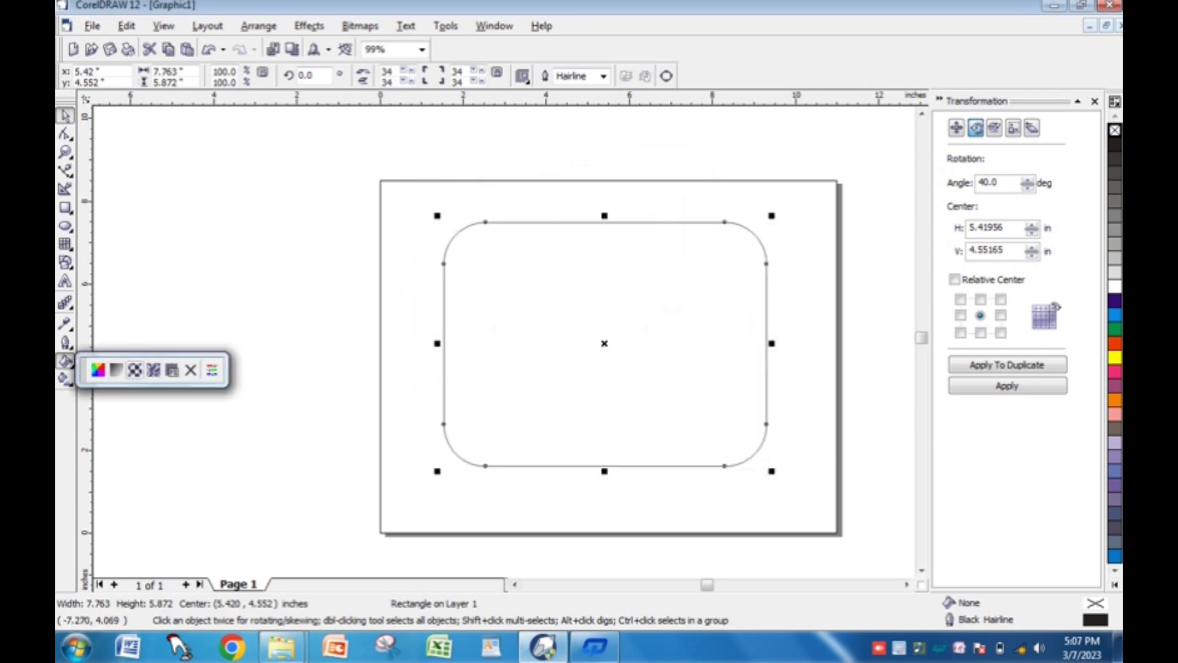
{"action": "left_click", "coordinate": [135, 369]}
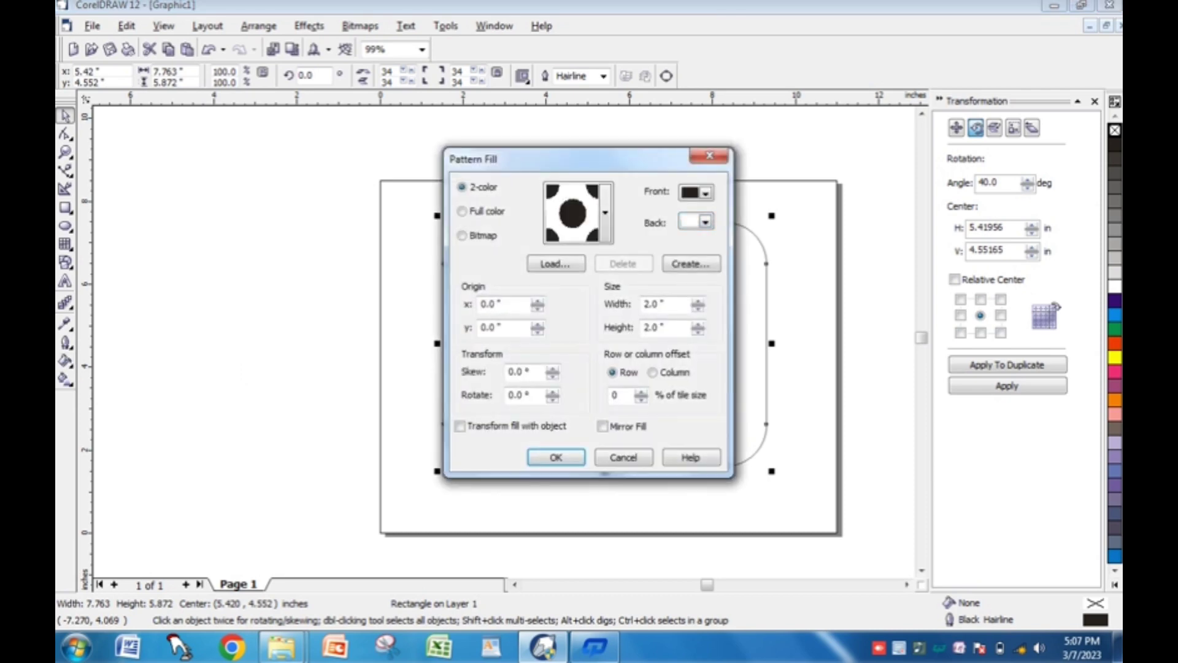
{"action": "left_click_drag", "start_coordinate": [587, 158], "coordinate": [369, 157]}
{"action": "left_click", "coordinate": [243, 233]}
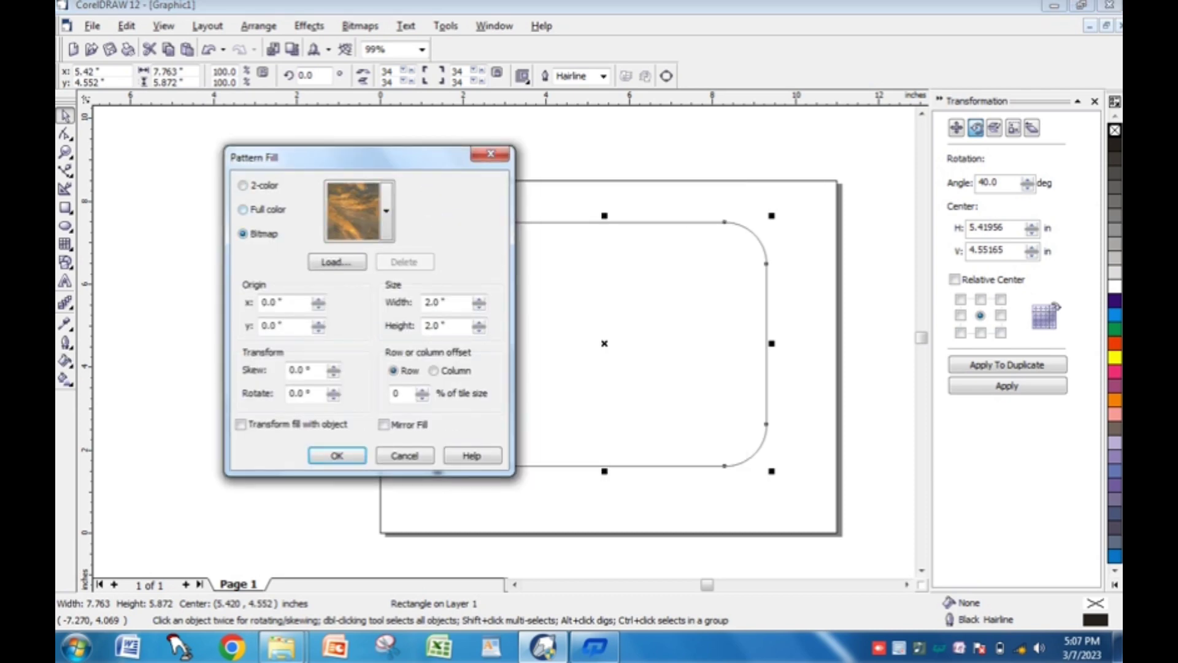
{"action": "left_click", "coordinate": [337, 456]}
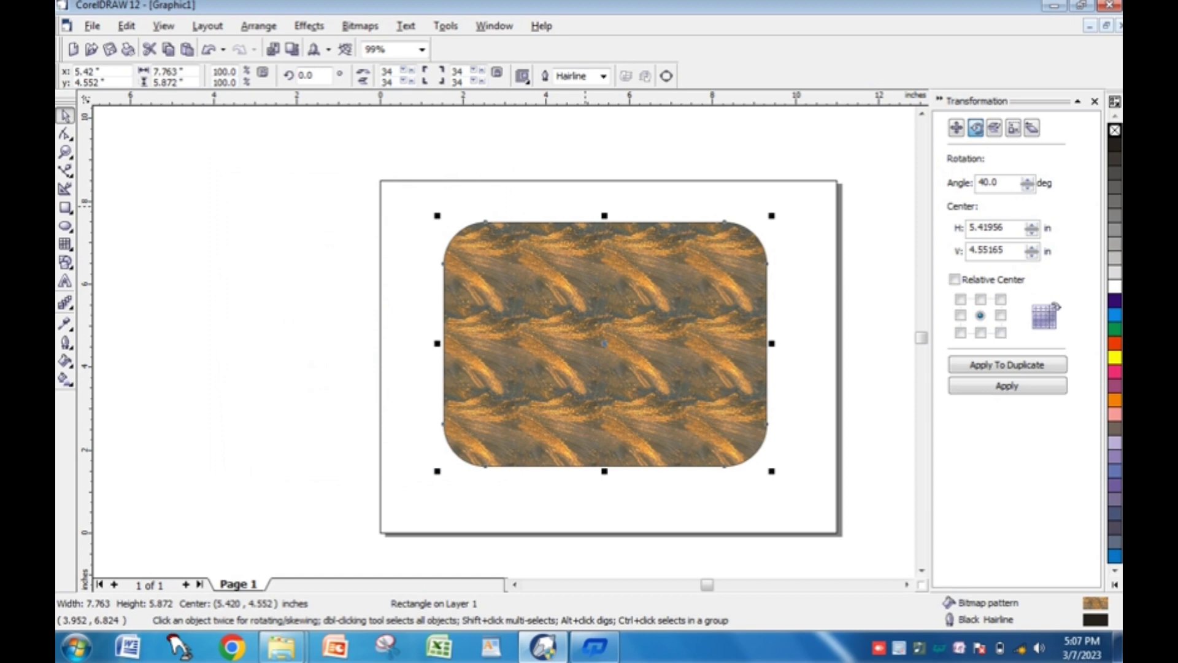
{"action": "key", "text": "Escape"}
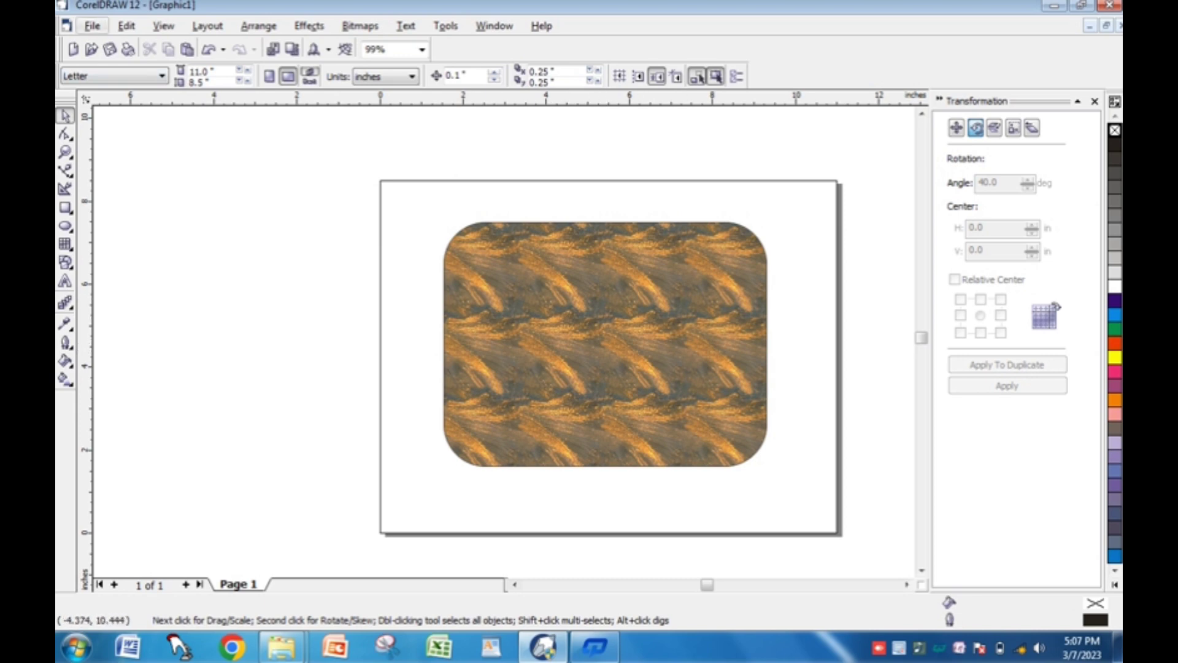
- Start exporting the drawing to the Desktop folder with the file name image1
{"action": "left_click", "coordinate": [92, 25]}
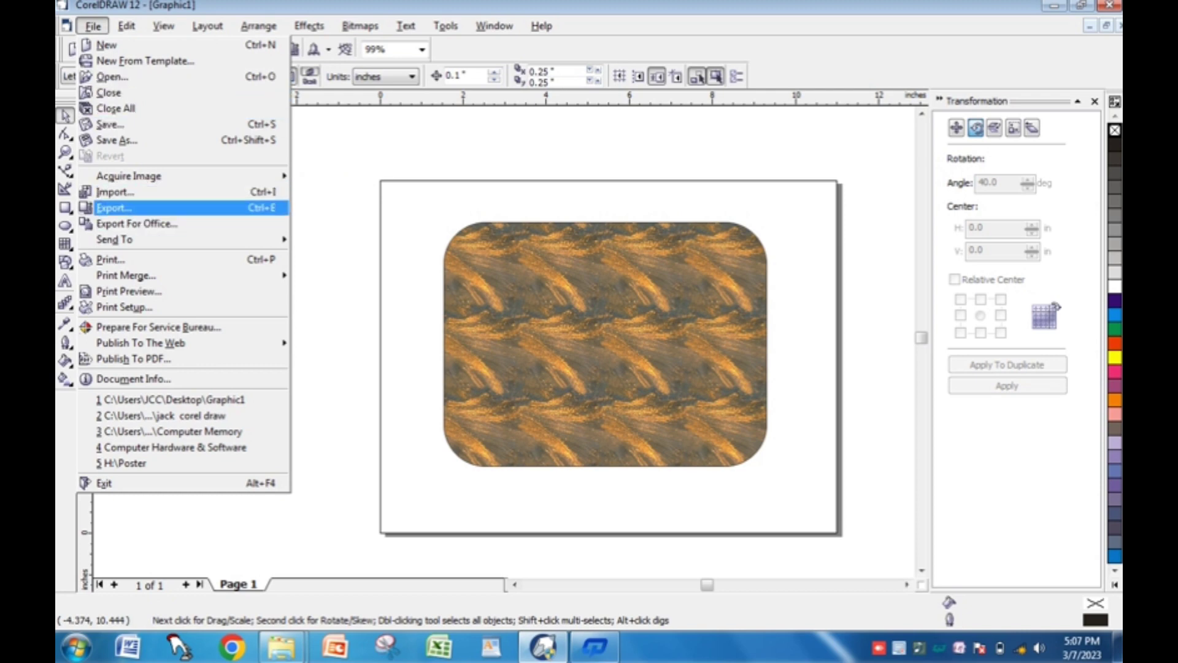
{"action": "key", "text": "Return"}
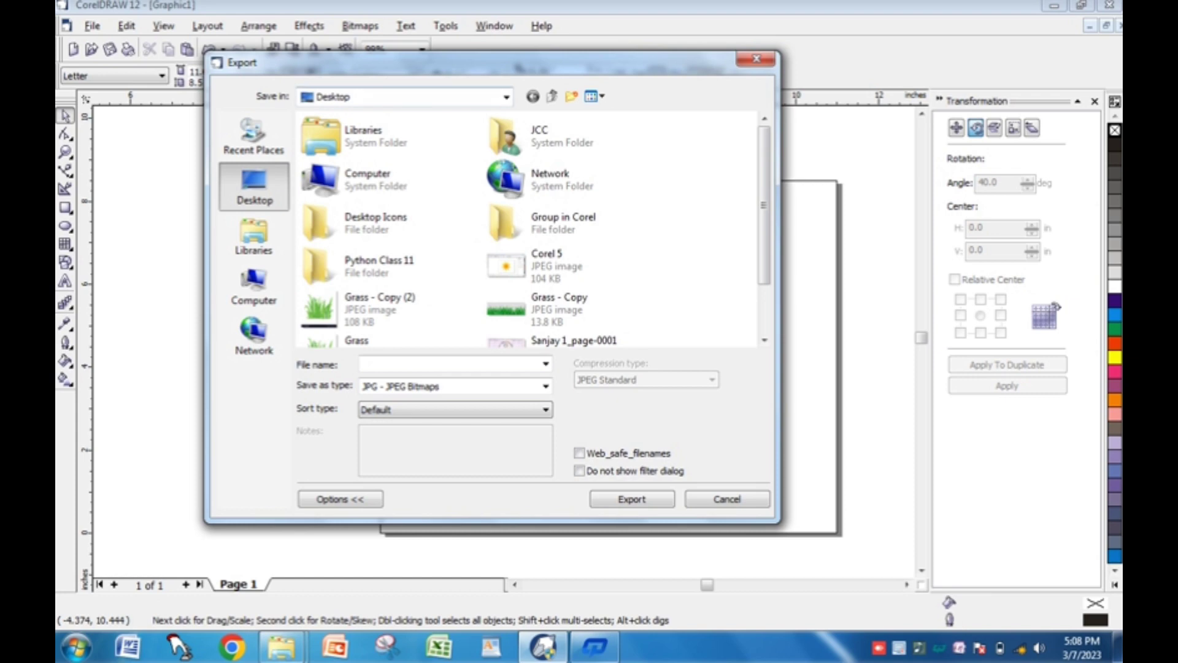
{"action": "left_click", "coordinate": [506, 97]}
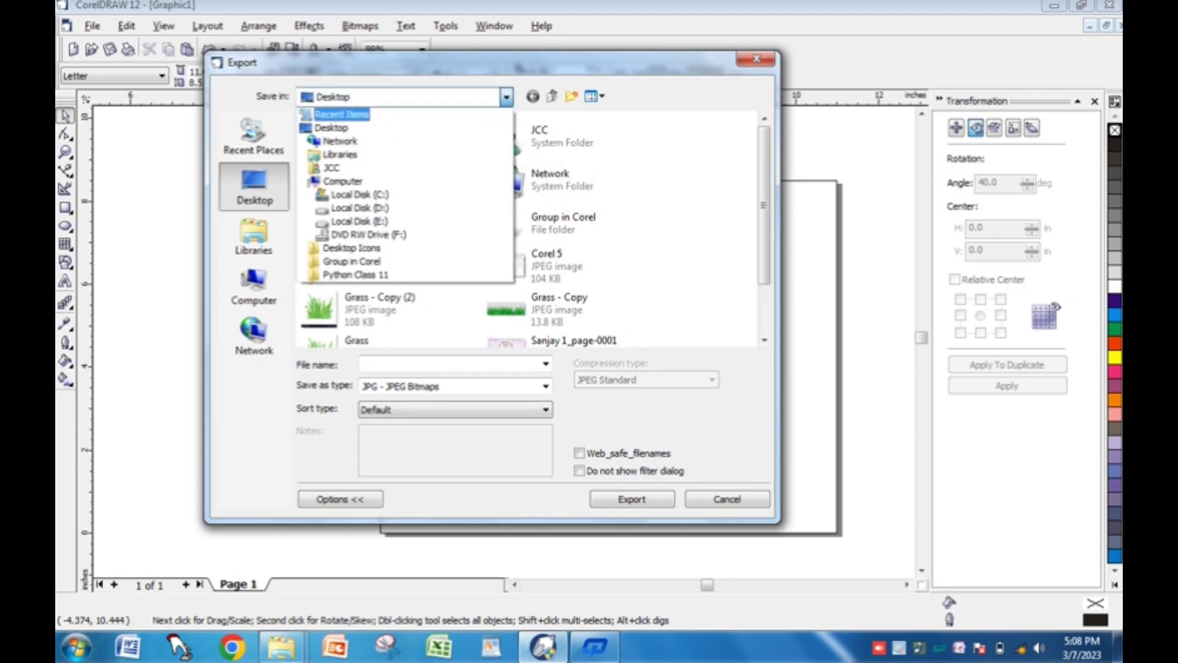
{"action": "left_click", "coordinate": [332, 127]}
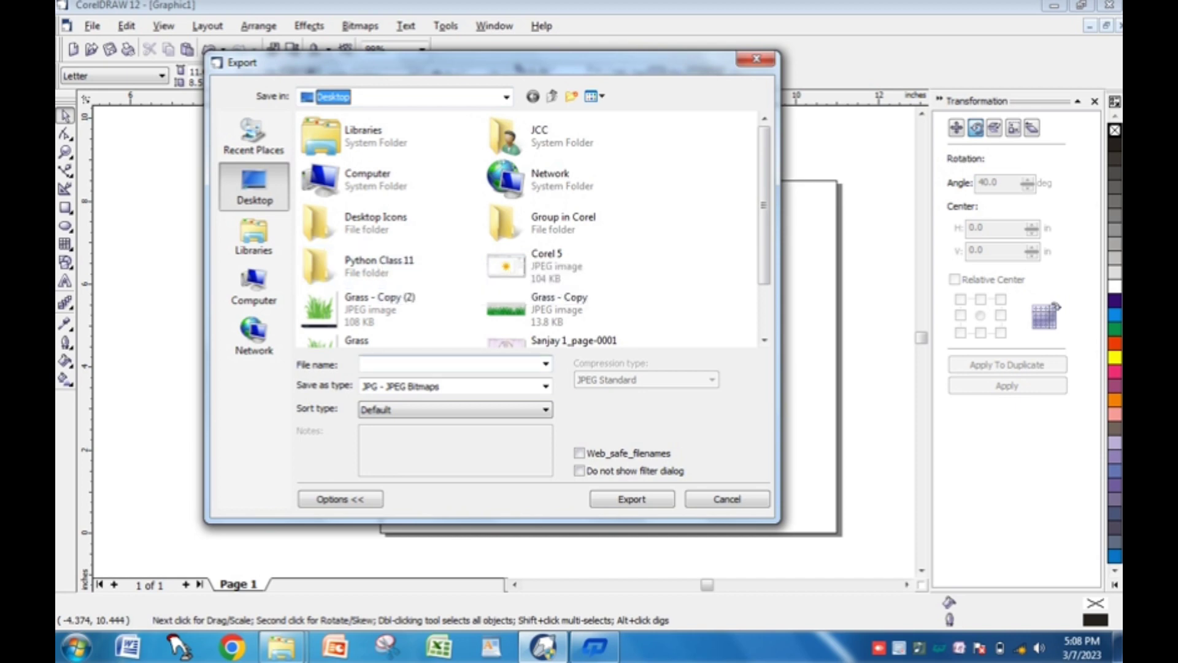
{"action": "left_click", "coordinate": [364, 363]}
{"action": "type", "text": "IMf"}
{"action": "key", "text": "BackSpace"}
{"action": "key", "text": "BackSpace"}
{"action": "key", "text": "BackSpace"}
{"action": "type", "text": "ima"}
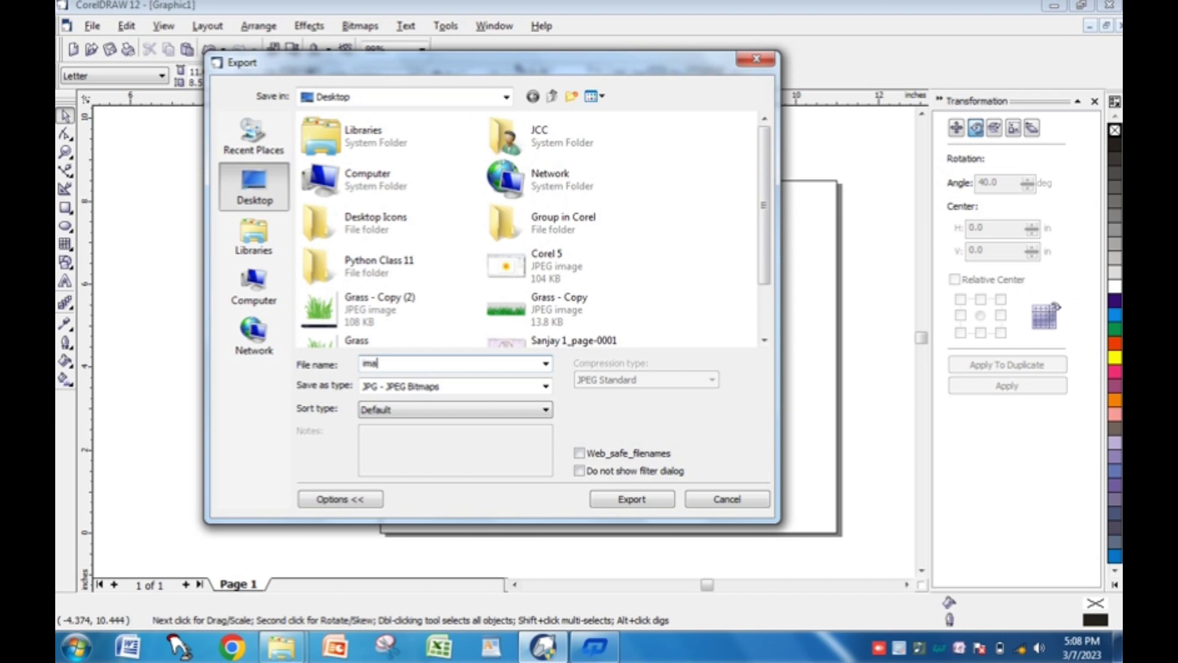
{"action": "type", "text": "gw"}
{"action": "key", "text": "BackSpace"}
{"action": "type", "text": "e 1"}
- Choose JPG - JPEG Bitmaps as the file type and complete the export with the offered bitmap and JPEG settings
{"action": "left_click", "coordinate": [546, 386]}
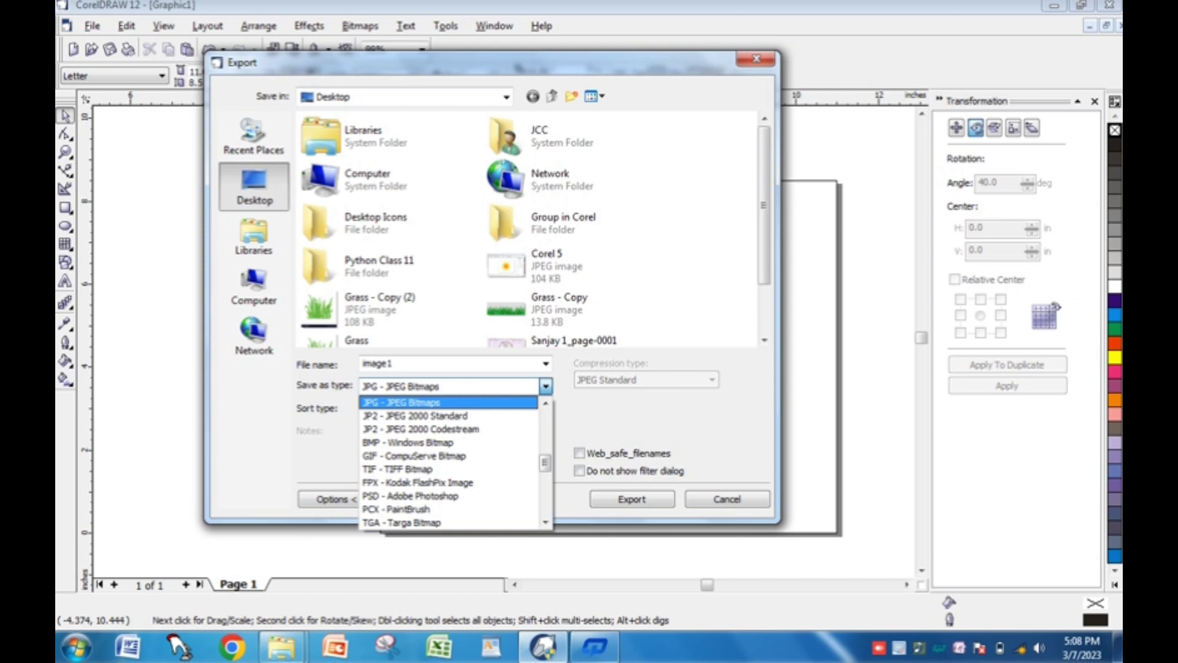
{"action": "left_click", "coordinate": [401, 403]}
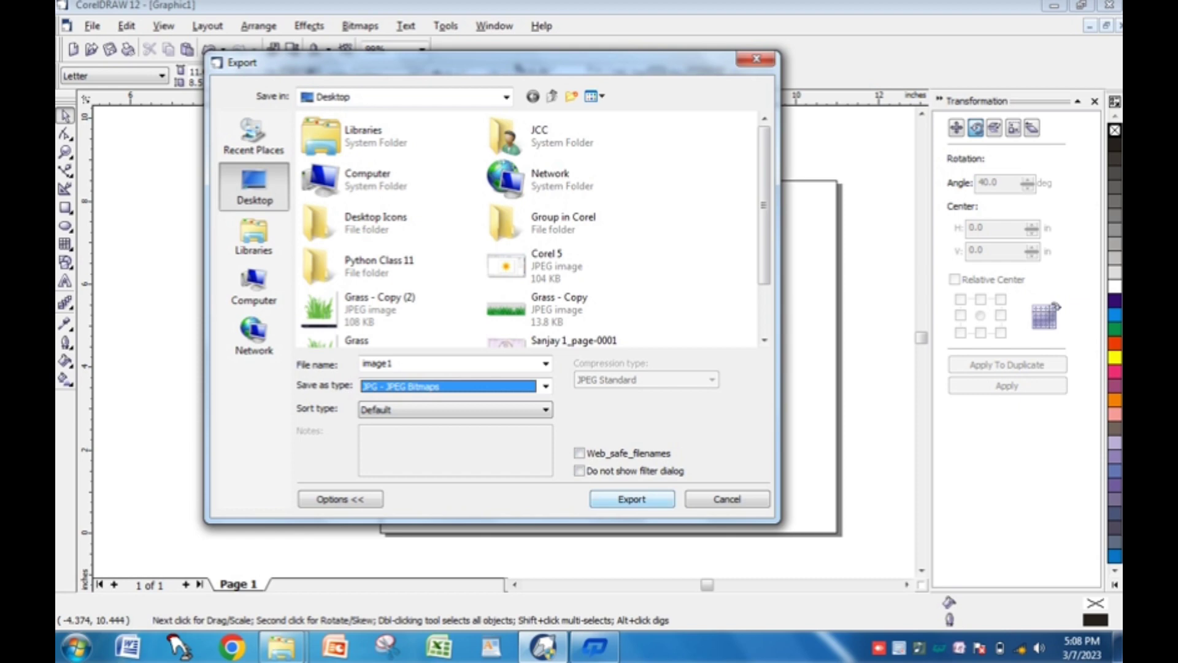
{"action": "key", "text": "Return"}
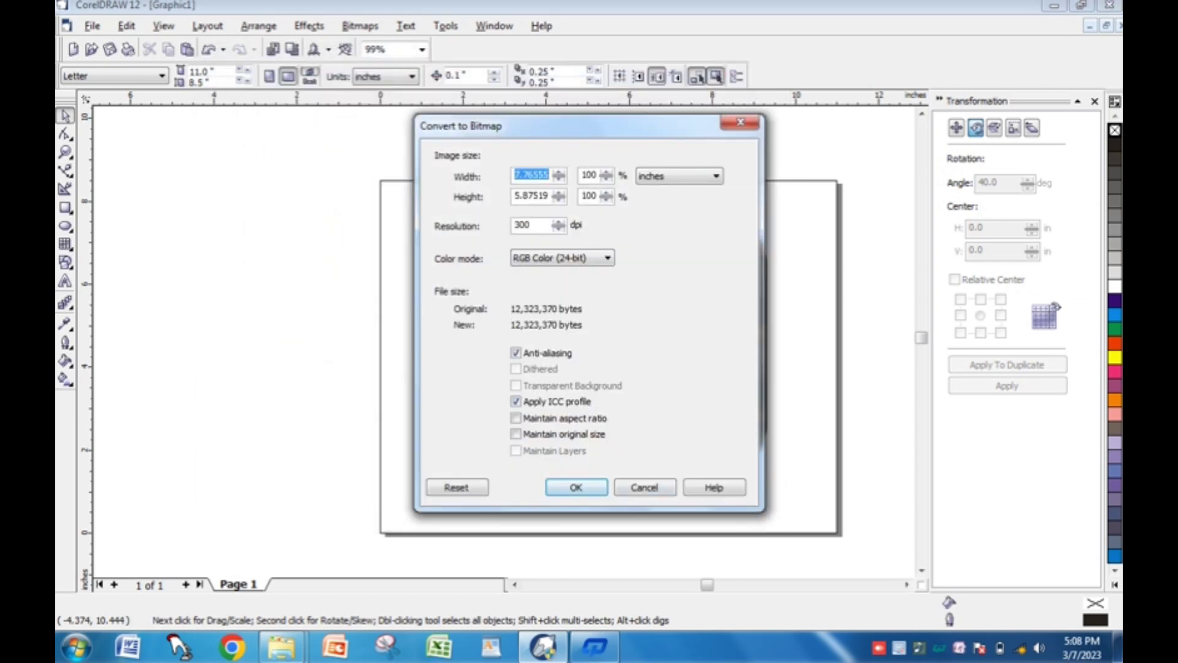
{"action": "left_click", "coordinate": [575, 487]}
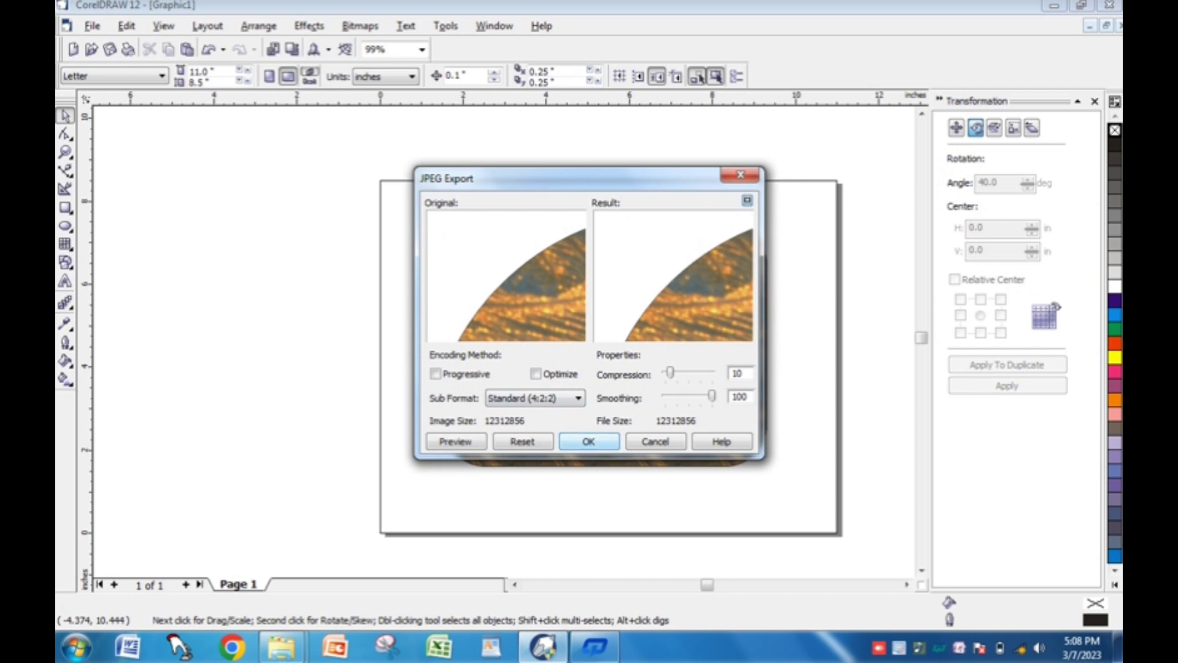
{"action": "left_click", "coordinate": [589, 441]}
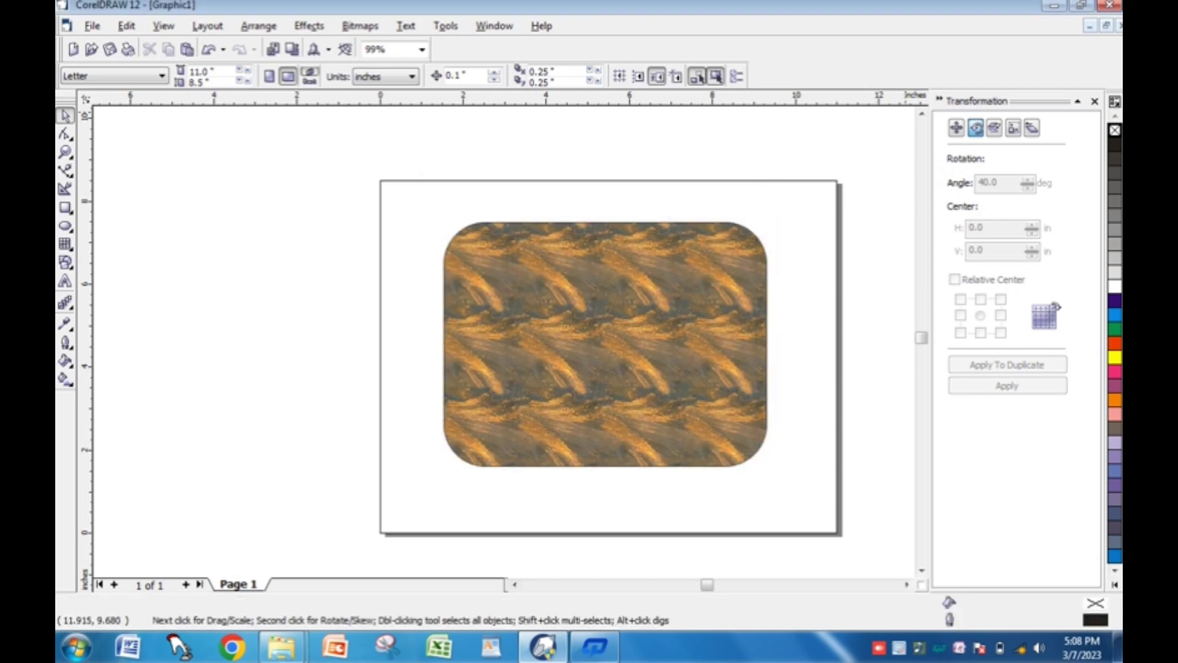
- Minimize CorelDRAW to show the Windows desktop and refresh it
{"action": "left_click", "coordinate": [1054, 5]}
{"action": "right_click", "coordinate": [619, 198]}
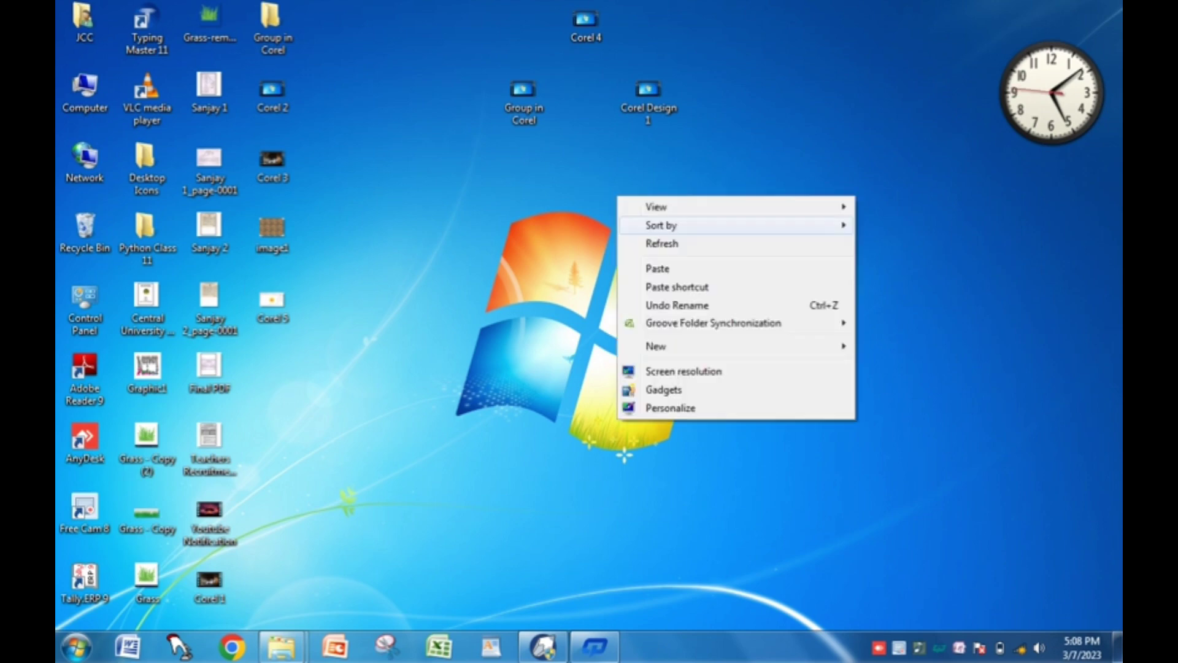
{"action": "left_click", "coordinate": [663, 244]}
{"action": "right_click", "coordinate": [554, 214]}
{"action": "left_click", "coordinate": [714, 263]}
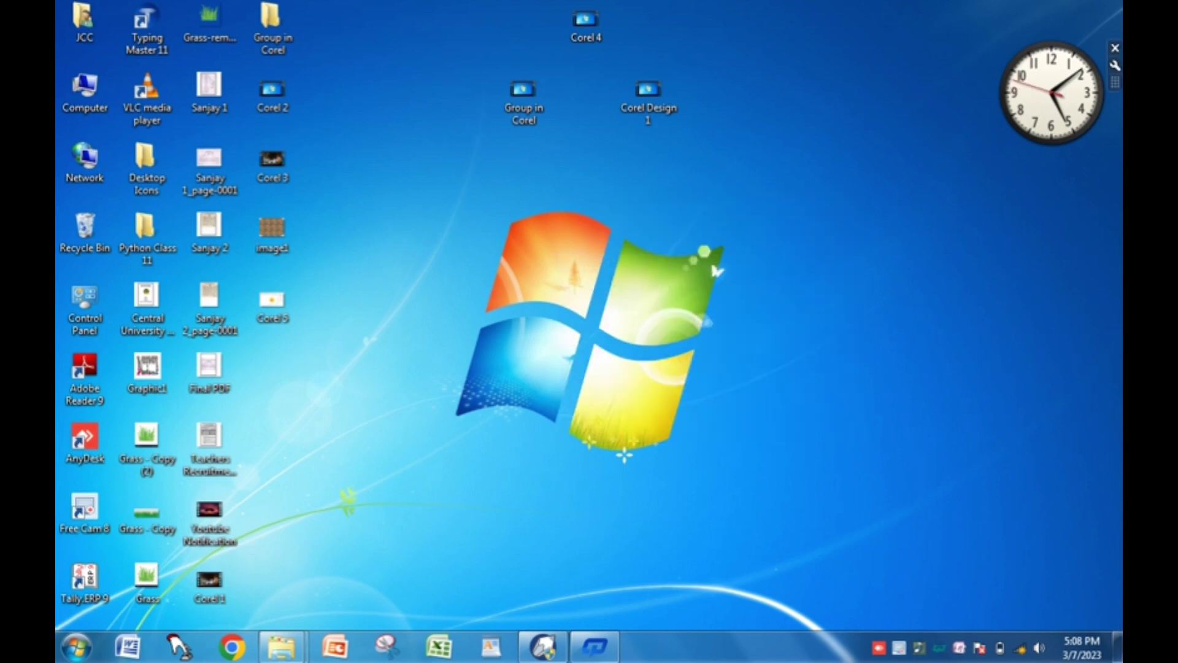
- Open the exported image1 file from the desktop to check it, and close the viewer
{"action": "mouse_move", "coordinate": [268, 230]}
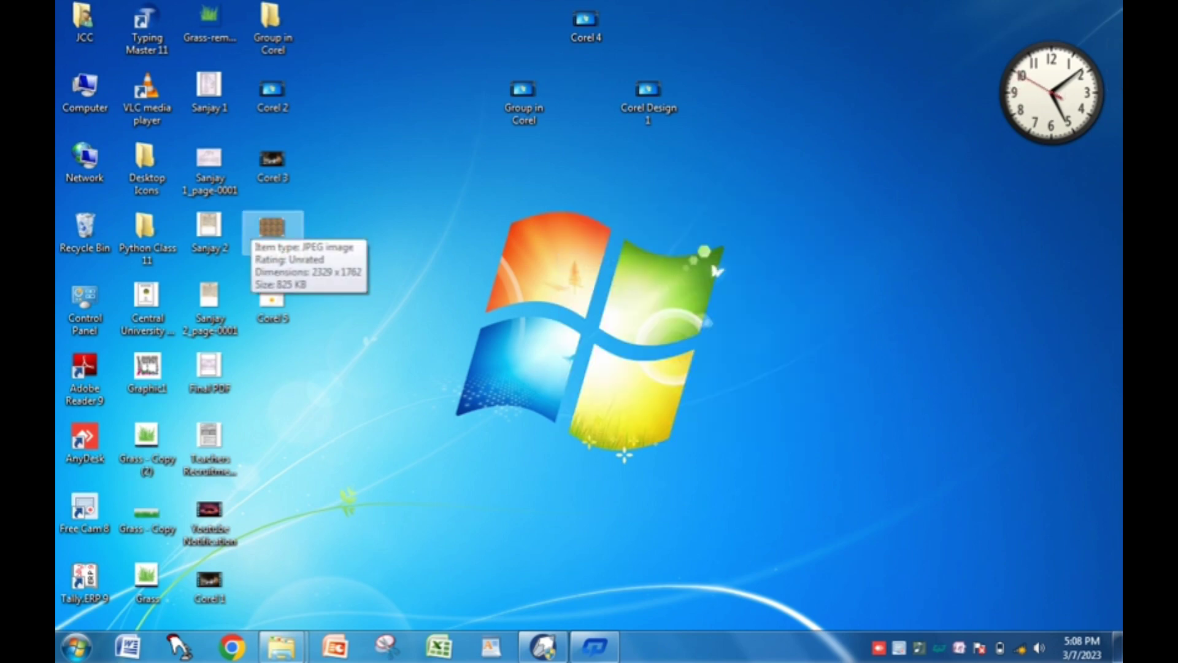
{"action": "double_click", "coordinate": [270, 228]}
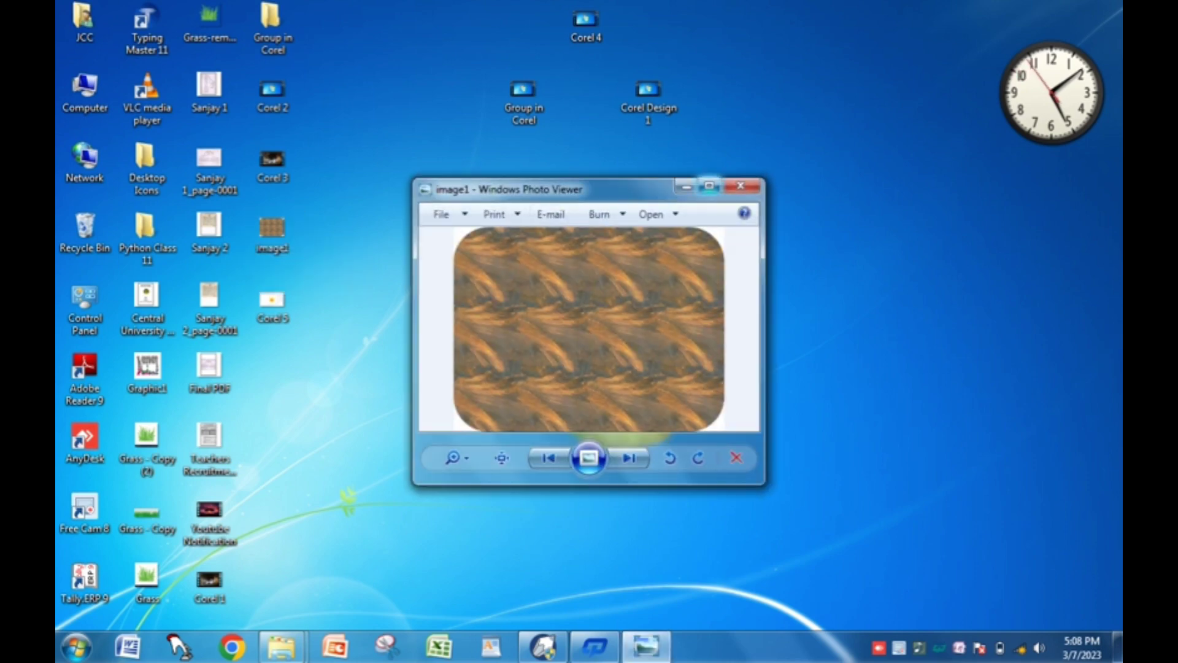
{"action": "left_click", "coordinate": [740, 186]}
- Preview image1 again in a maximized Windows Photo Viewer window, restore the window size and close it
{"action": "right_click", "coordinate": [281, 228]}
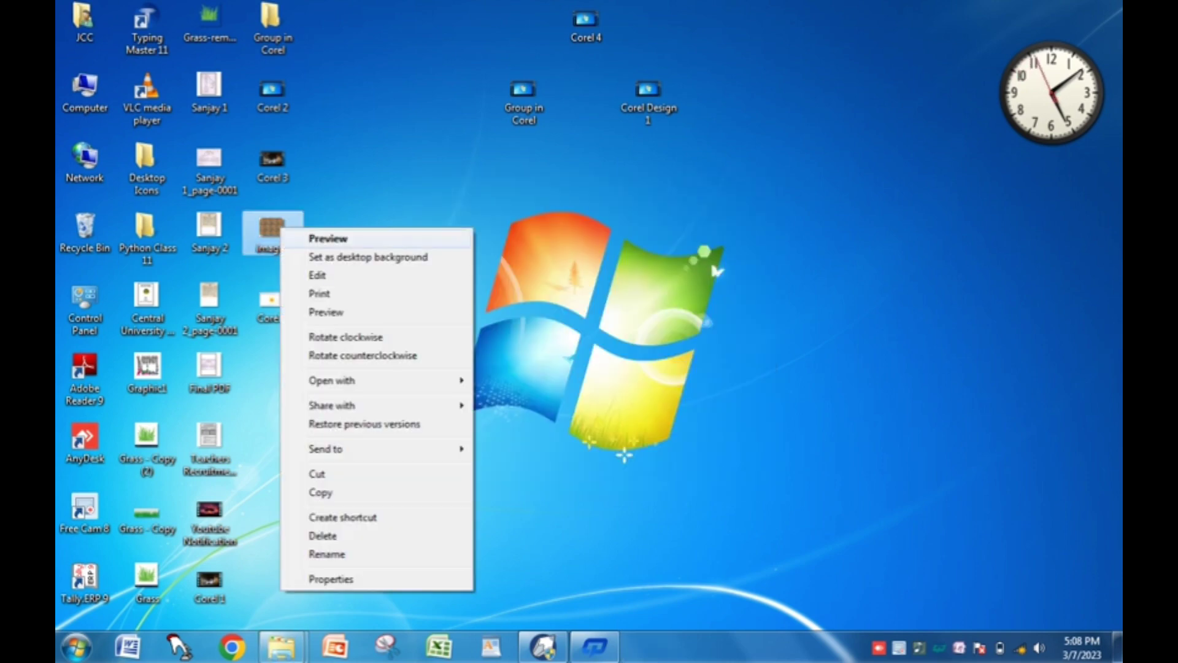
{"action": "left_click", "coordinate": [328, 238]}
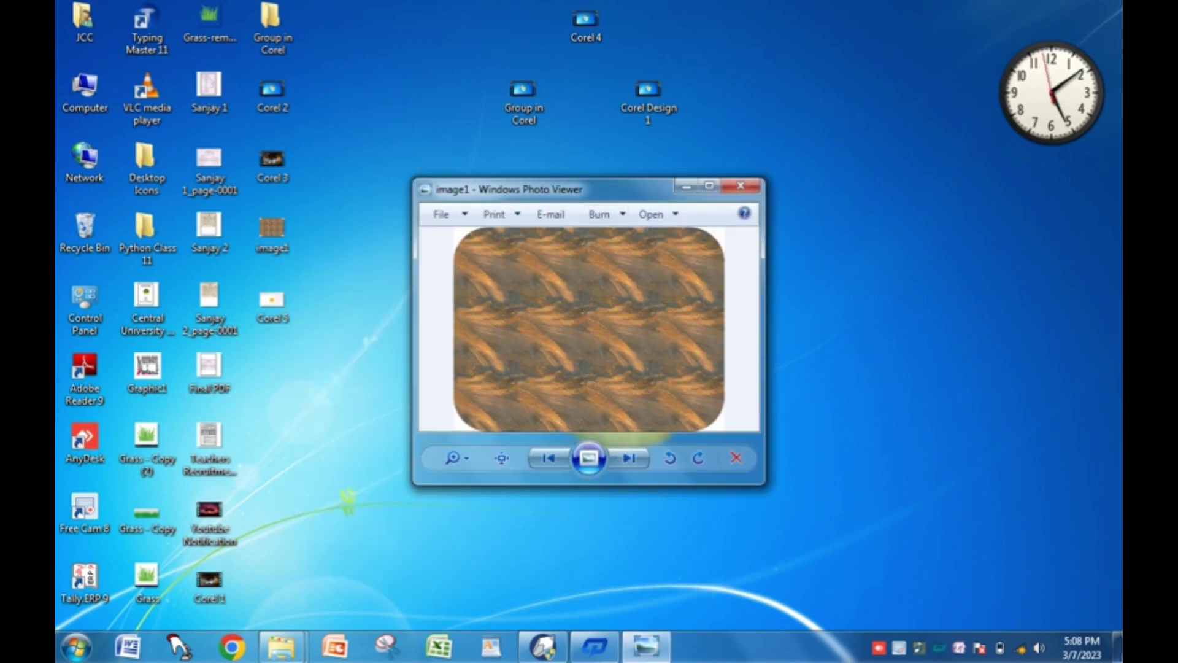
{"action": "left_click", "coordinate": [709, 186]}
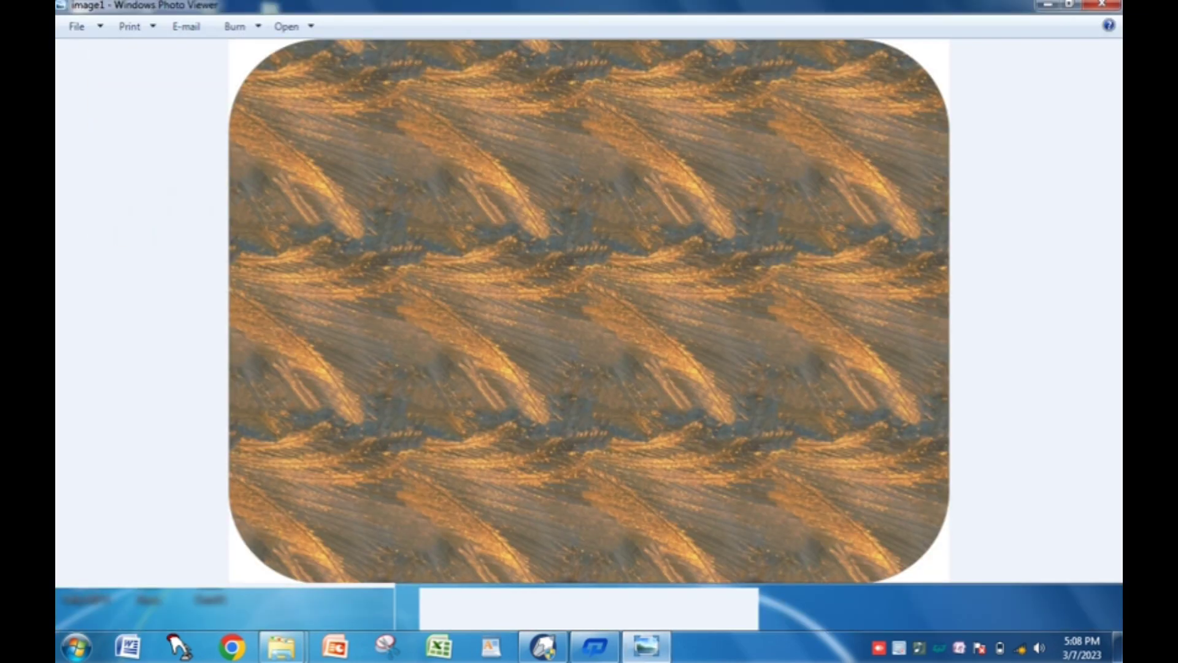
{"action": "left_click", "coordinate": [1069, 4]}
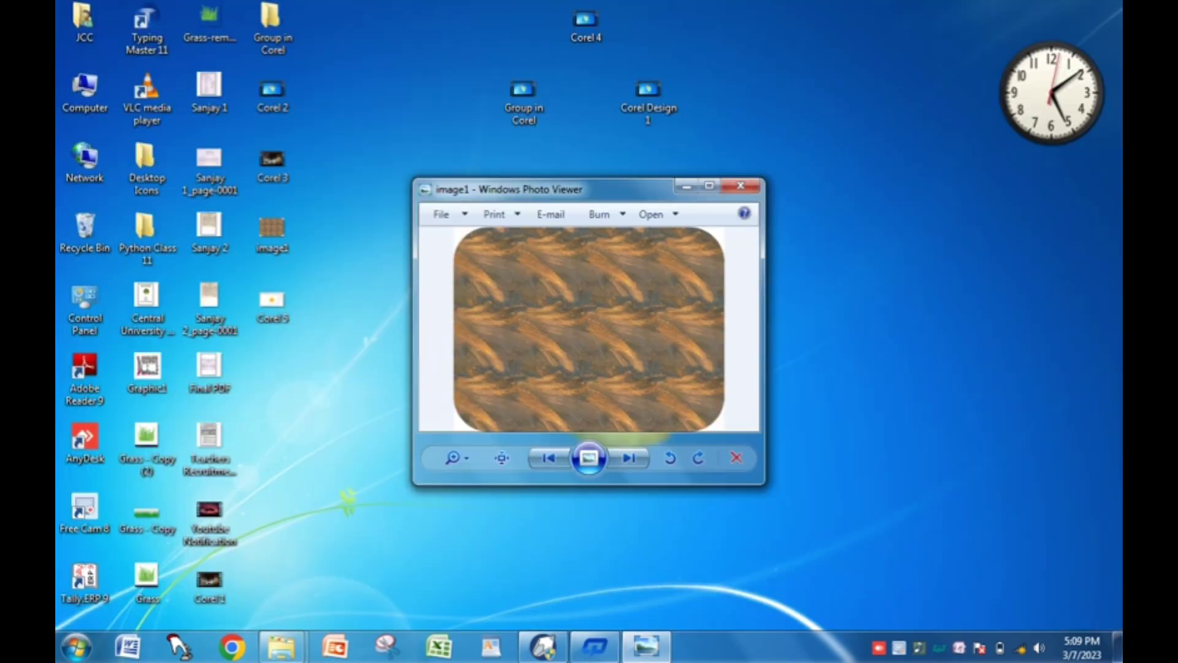
{"action": "left_click", "coordinate": [741, 185]}
- Refresh the desktop and switch back to CorelDRAW
{"action": "right_click", "coordinate": [590, 201]}
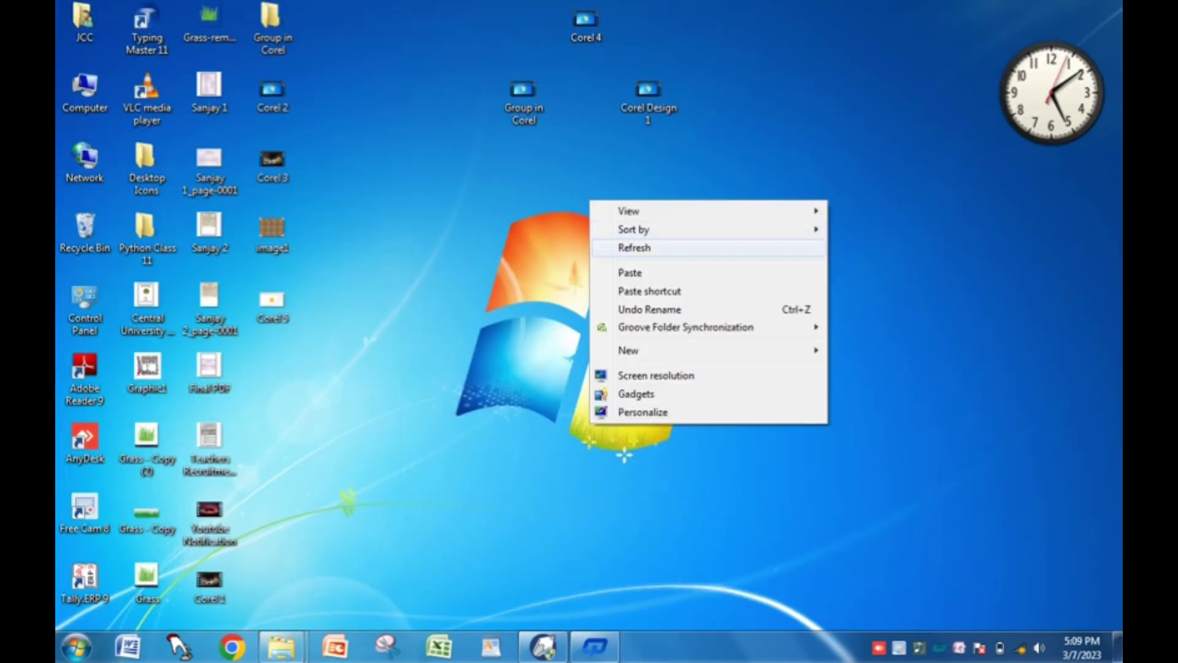
{"action": "left_click", "coordinate": [635, 247]}
{"action": "left_click", "coordinate": [543, 647]}
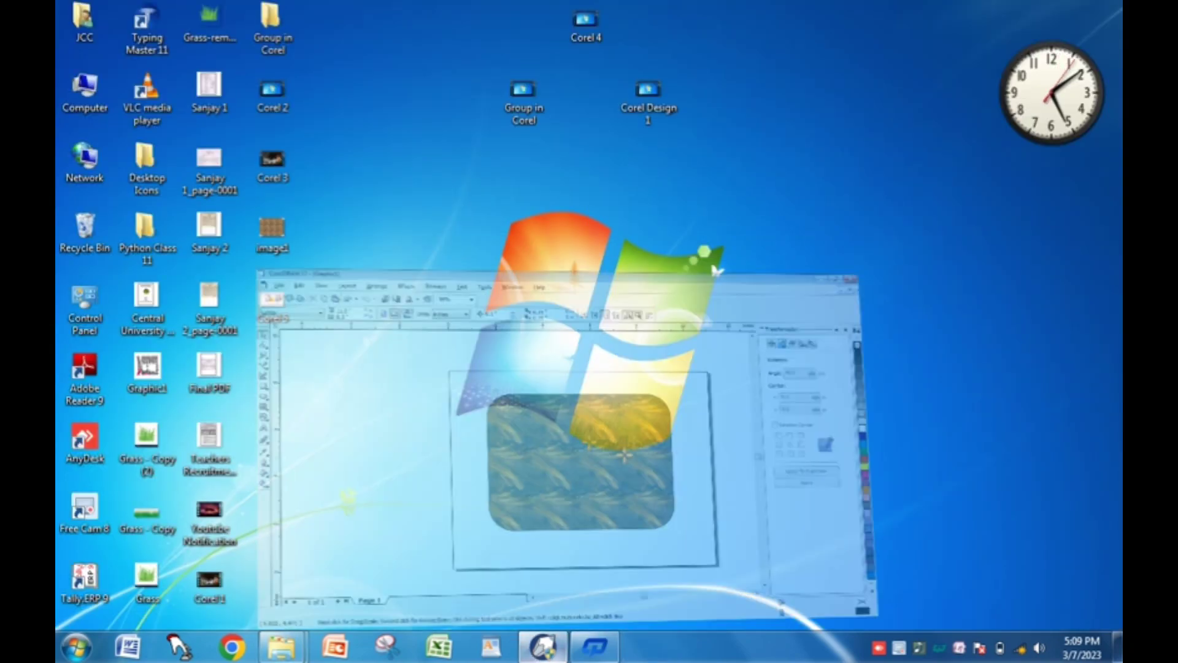